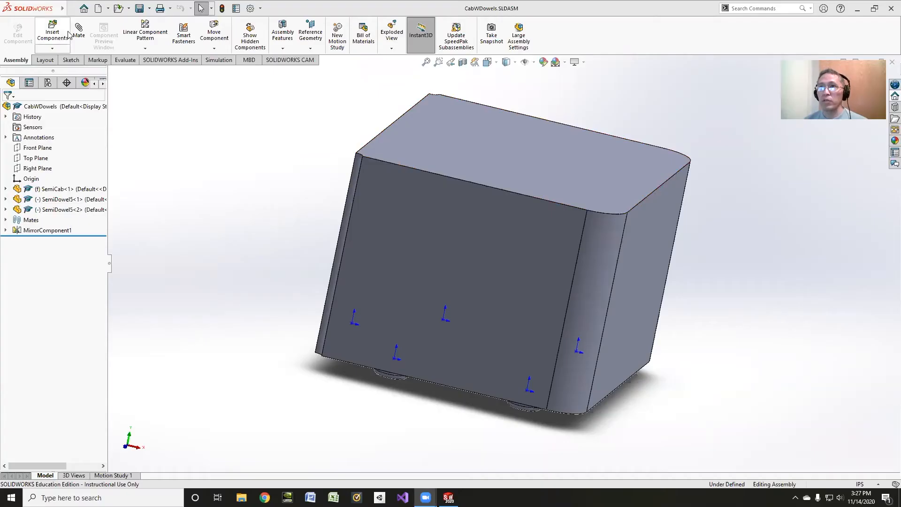
# Step: Insert the SemiExhaust part into the assembly, placing it upright beside the cab
pyautogui.click(66, 37)
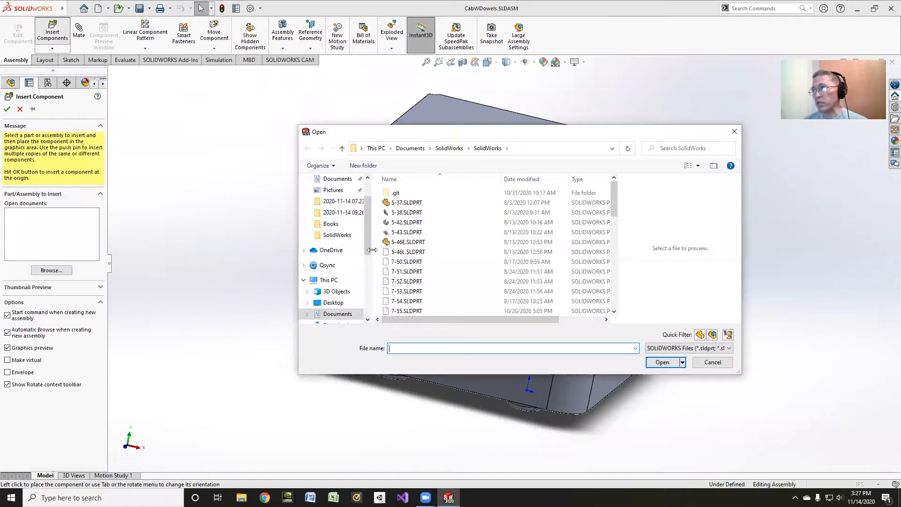
pyautogui.moveTo(614, 203); pyautogui.dragTo(615, 284)
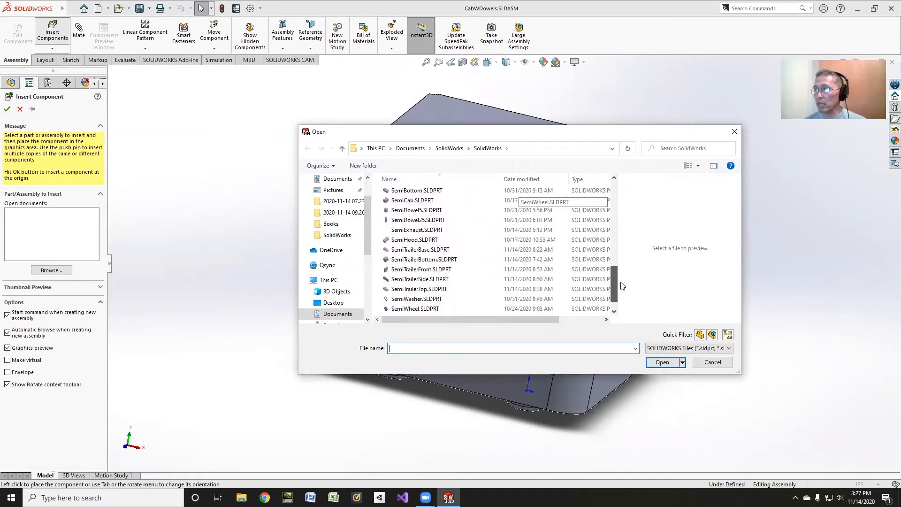
pyautogui.doubleClick(424, 230)
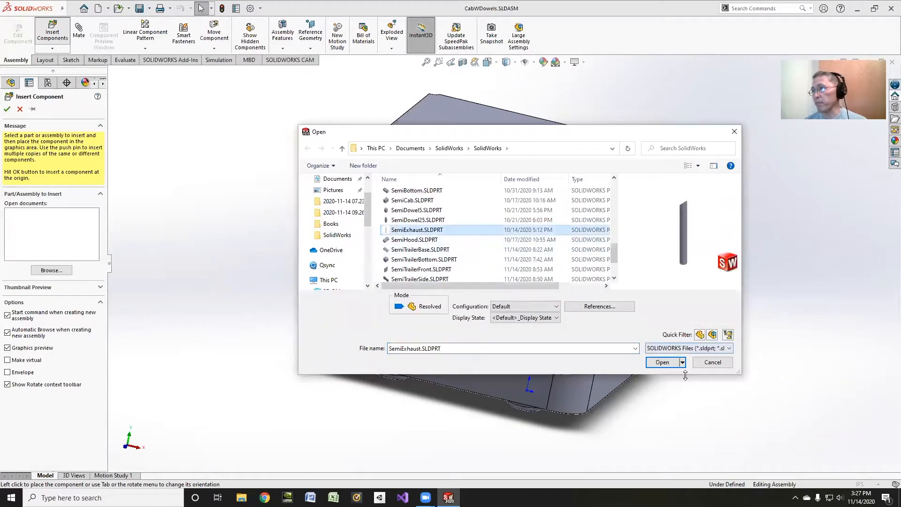
pyautogui.click(284, 263)
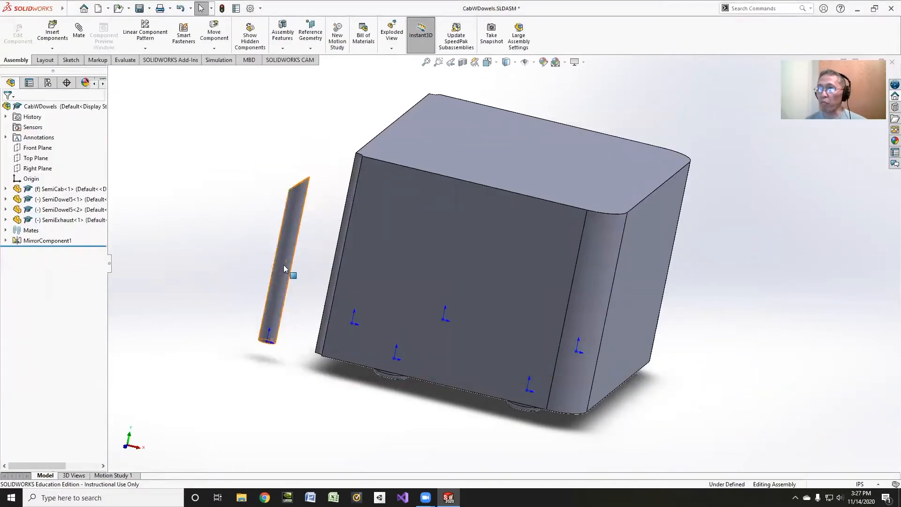
# Step: Open the inserted SemiExhaust part in its own window
pyautogui.click(58, 220)
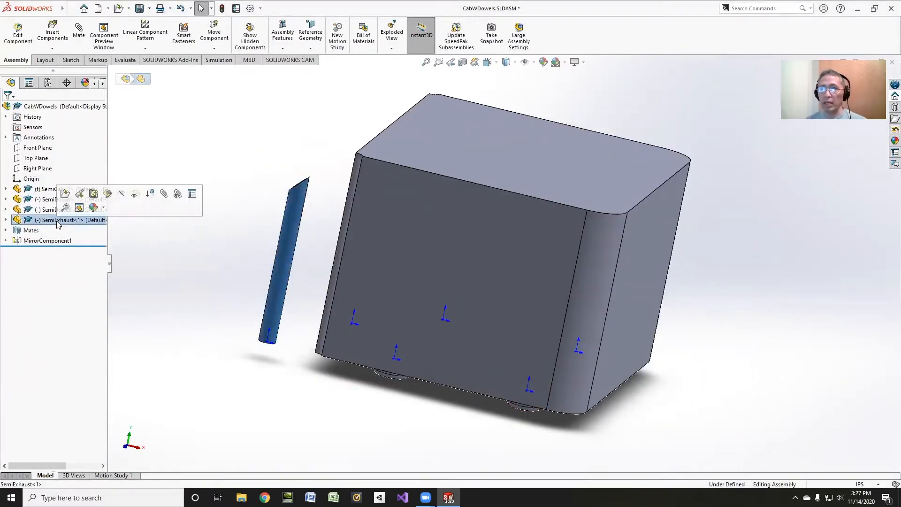
pyautogui.click(55, 220)
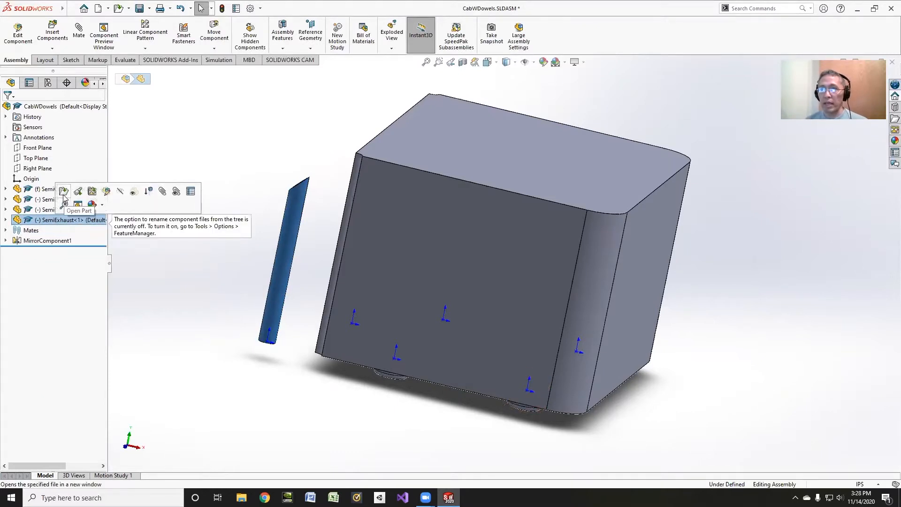
pyautogui.click(64, 192)
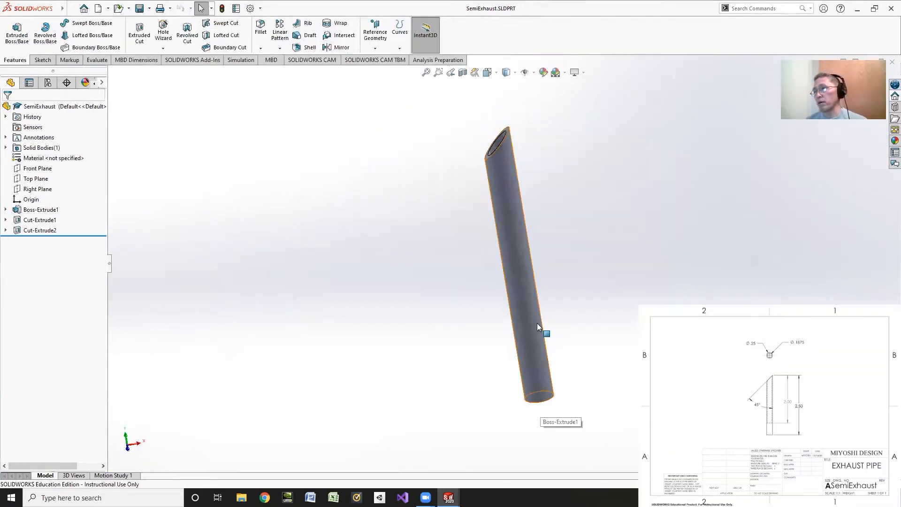
# Step: Set the blind depth of the exhaust pipe's Boss-Extrude1 to 4.50 in
pyautogui.click(26, 211)
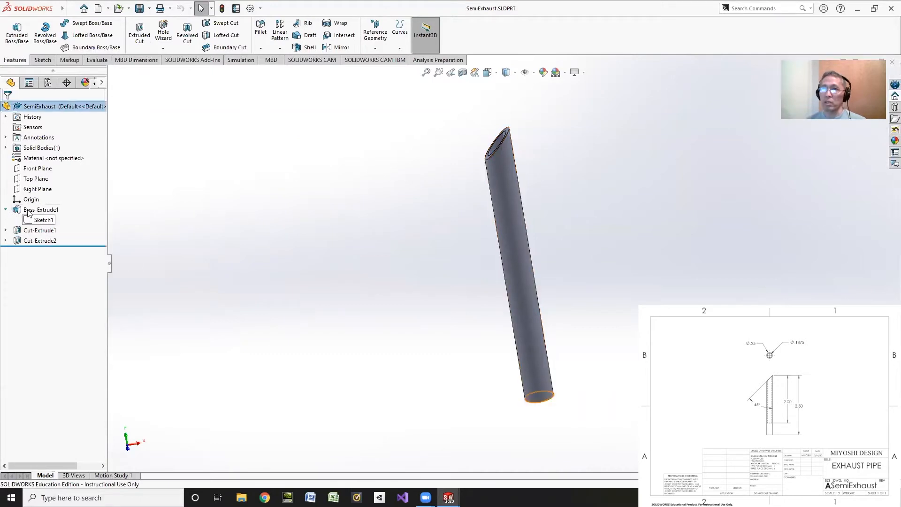
pyautogui.click(20, 241)
pyautogui.click(14, 230)
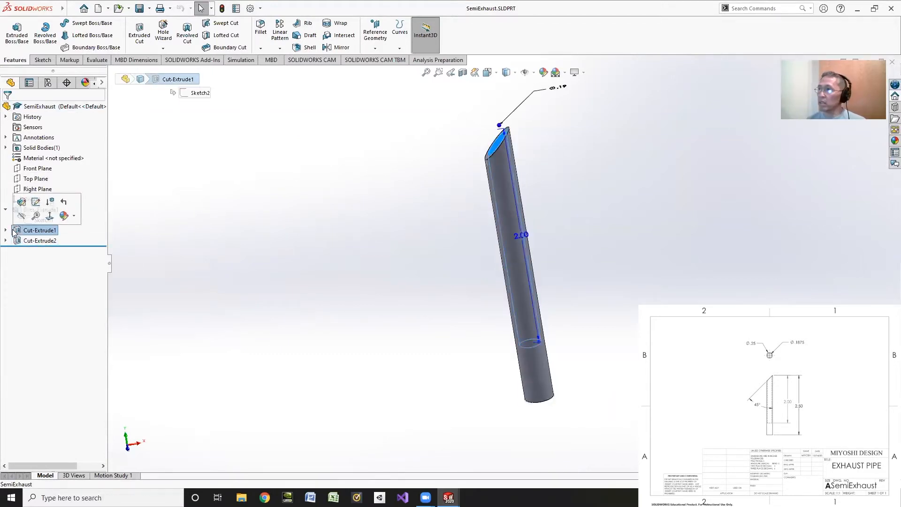
pyautogui.click(5, 210)
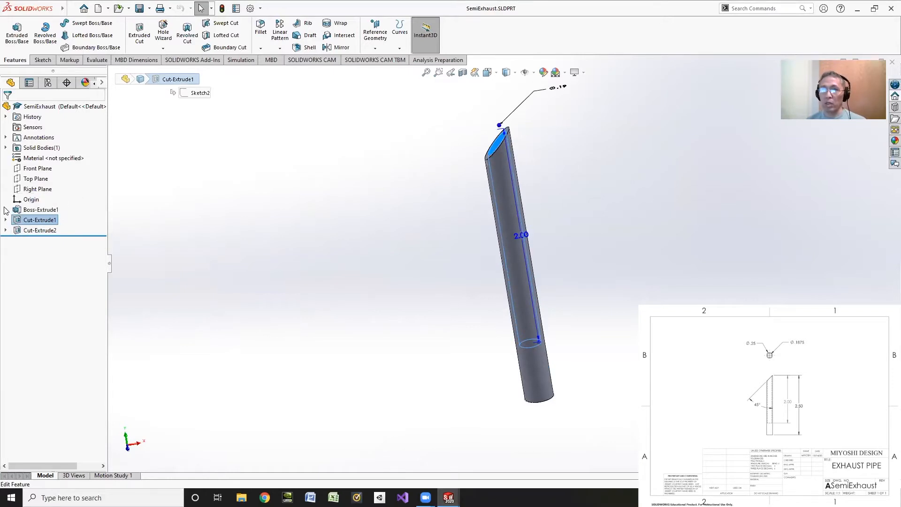
pyautogui.click(35, 210)
pyautogui.click(29, 183)
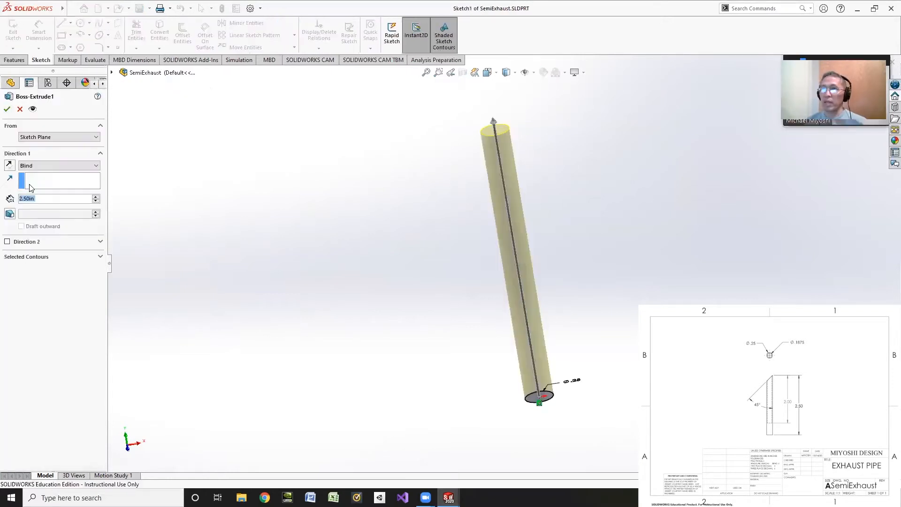
pyautogui.click(21, 198)
pyautogui.write('4')
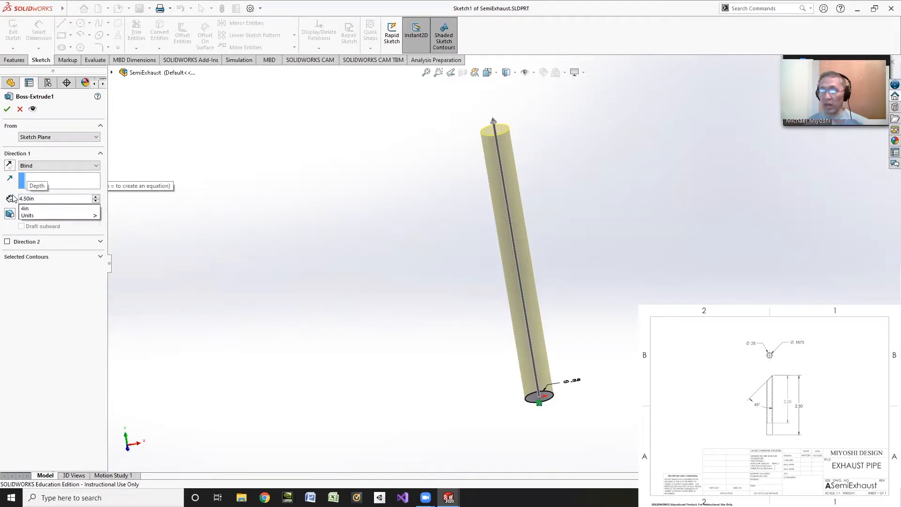
pyautogui.press('Return')
pyautogui.click(7, 108)
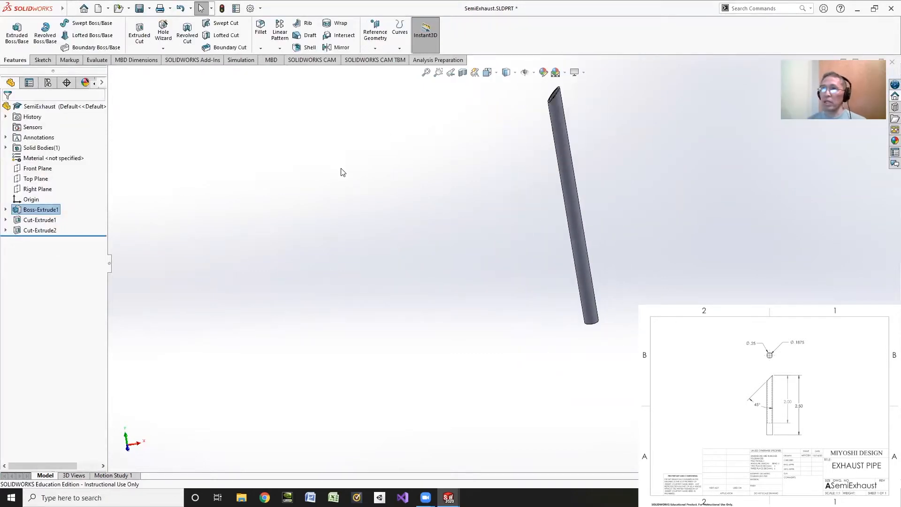
# Step: Examine the pipe's bore with hidden lines visible, and return the display to shaded with edges
pyautogui.click(506, 72)
pyautogui.click(506, 122)
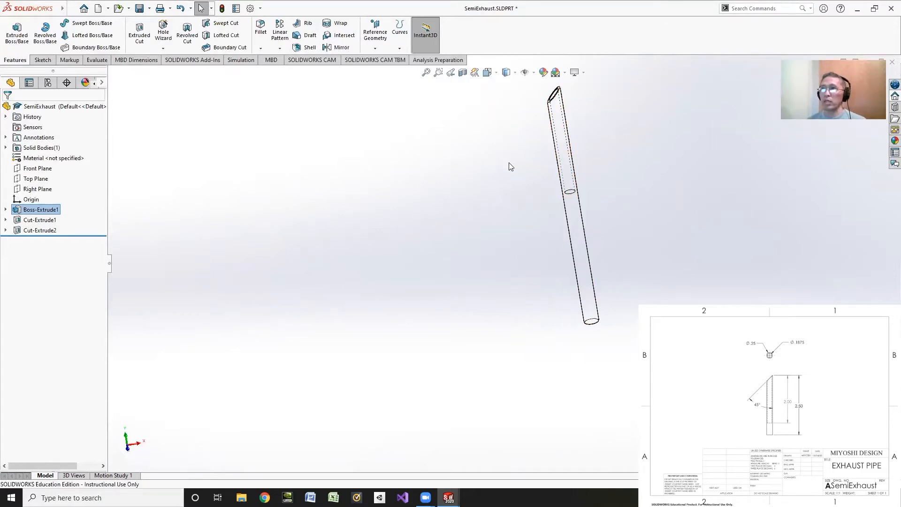
pyautogui.click(516, 73)
pyautogui.click(509, 84)
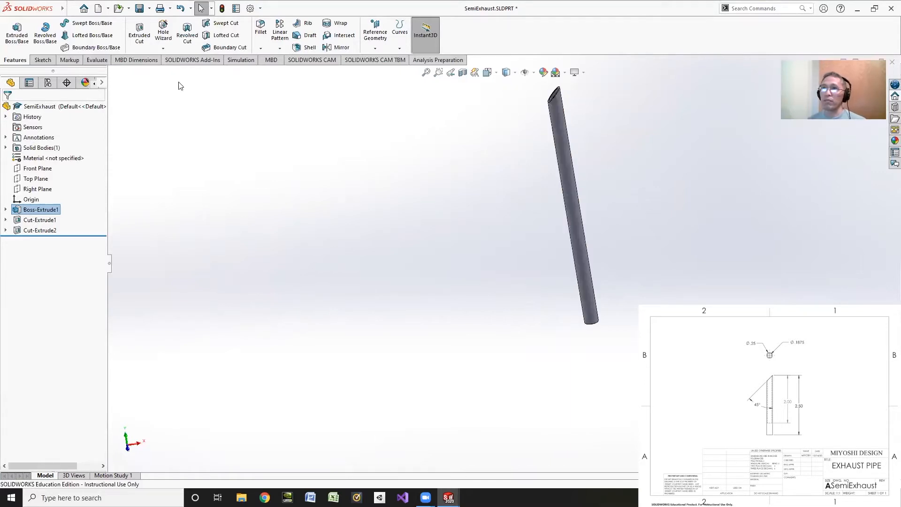
# Step: Open the exhaust pipe's drawing and set its sheet scale to 1:2
pyautogui.click(71, 8)
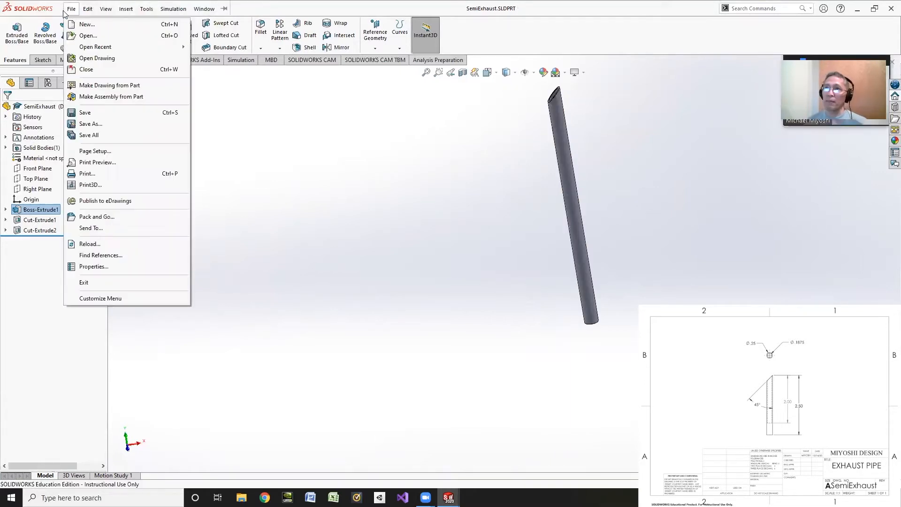
pyautogui.click(87, 70)
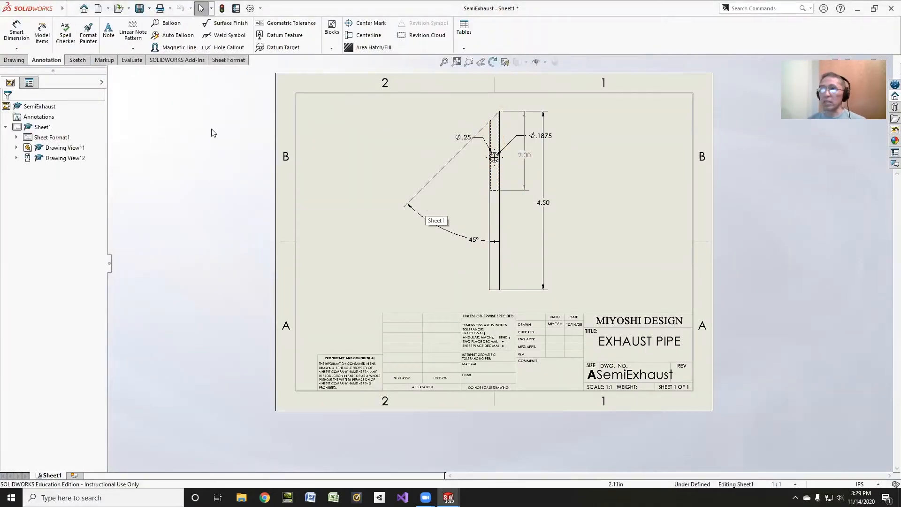
pyautogui.rightClick(48, 127)
pyautogui.click(40, 137)
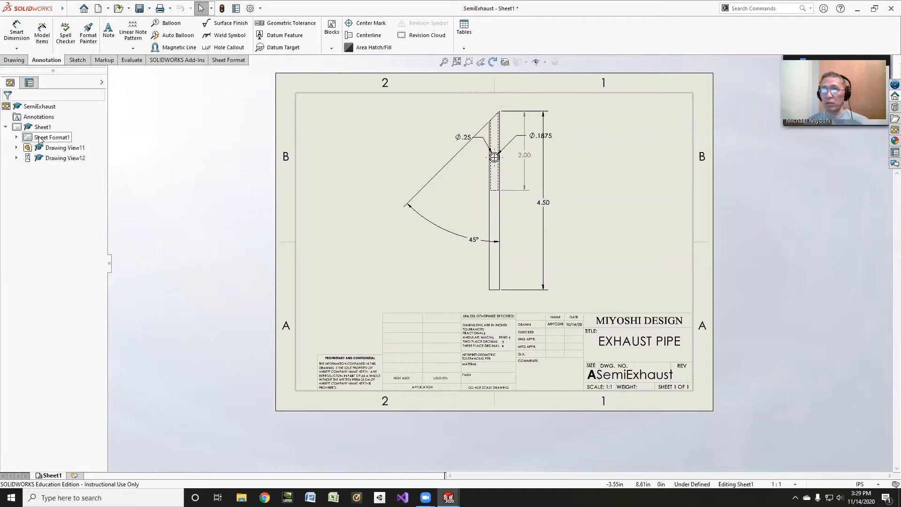
pyautogui.rightClick(40, 138)
pyautogui.click(68, 223)
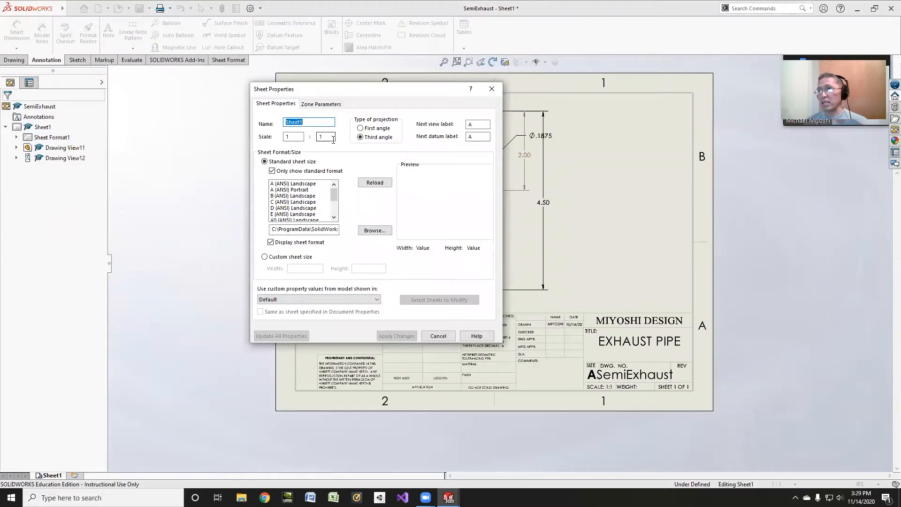
pyautogui.write('2')
pyautogui.press('Return')
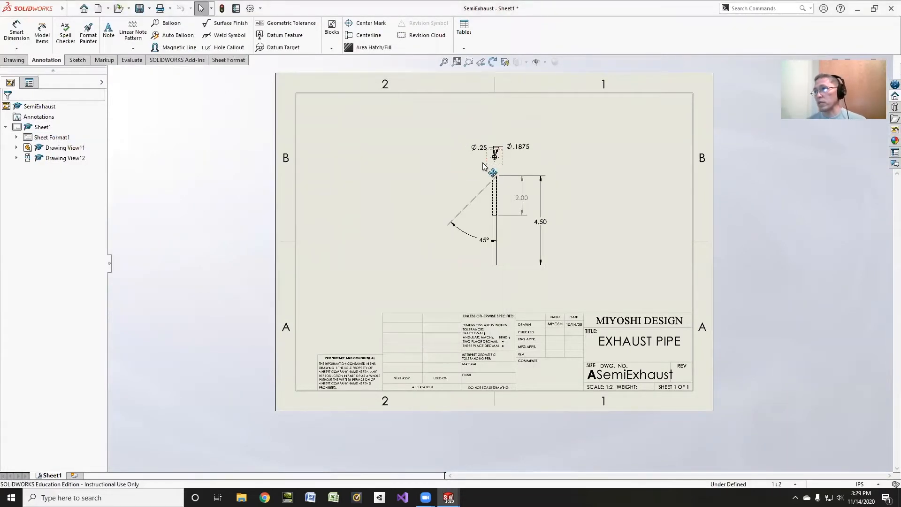
# Step: Move the two diameter dimensions of the pipe's top view outward, away from the circle
pyautogui.moveTo(480, 147); pyautogui.dragTo(460, 141)
pyautogui.moveTo(523, 147); pyautogui.dragTo(533, 141)
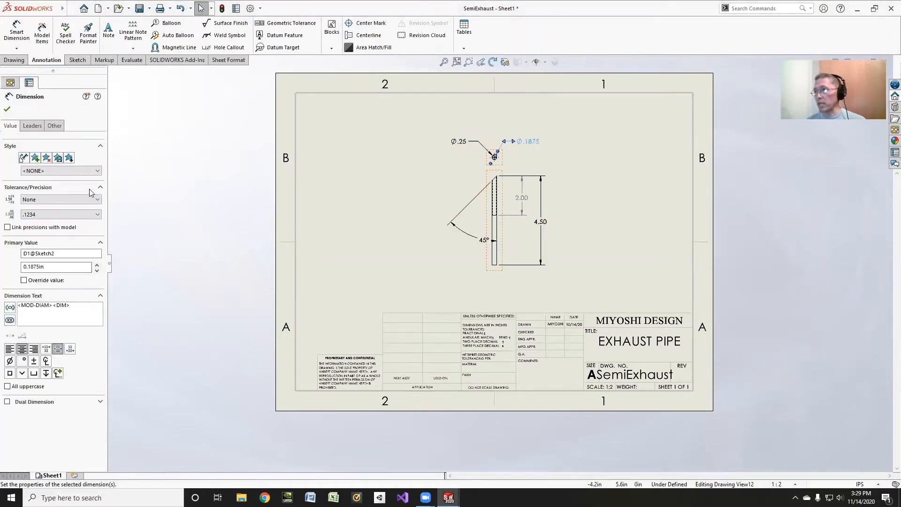
pyautogui.click(7, 110)
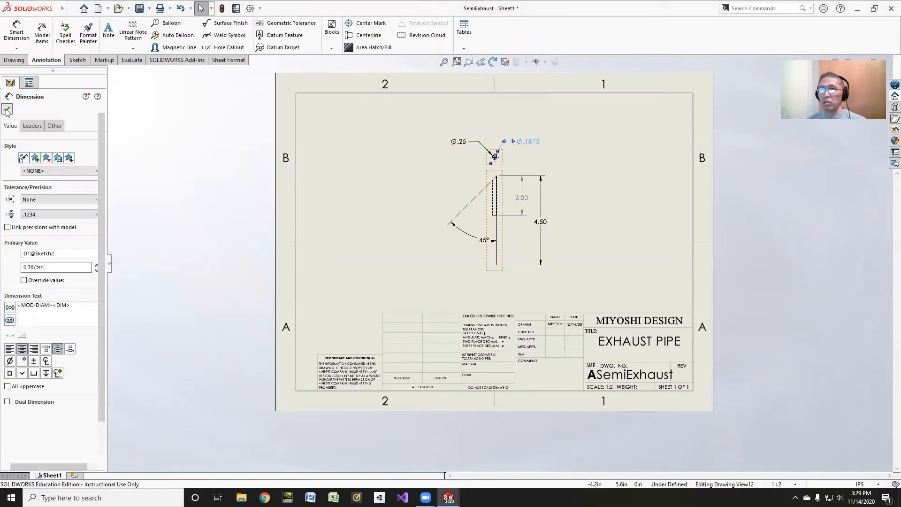
# Step: Save the drawing as SemiExhaust.pdf in Adobe PDF format, replacing the existing file
pyautogui.click(149, 8)
pyautogui.click(154, 34)
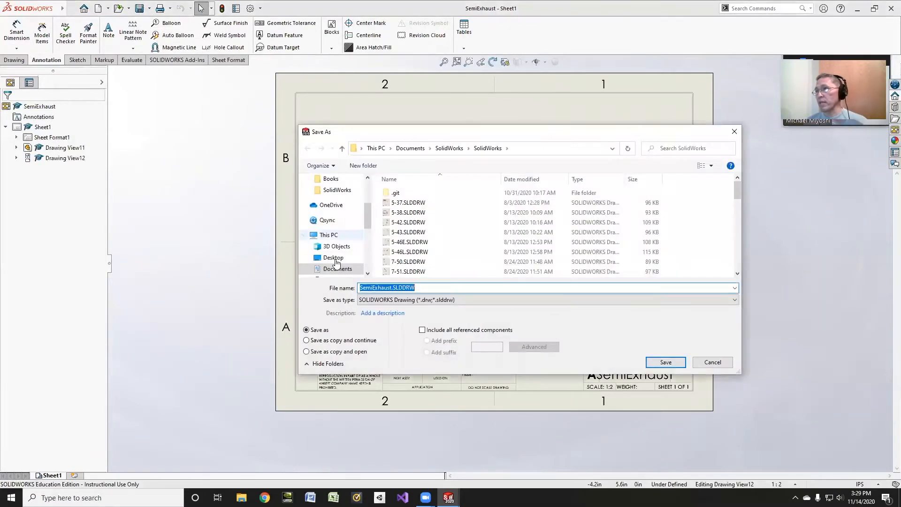
pyautogui.click(516, 299)
pyautogui.click(534, 322)
pyautogui.press('Return')
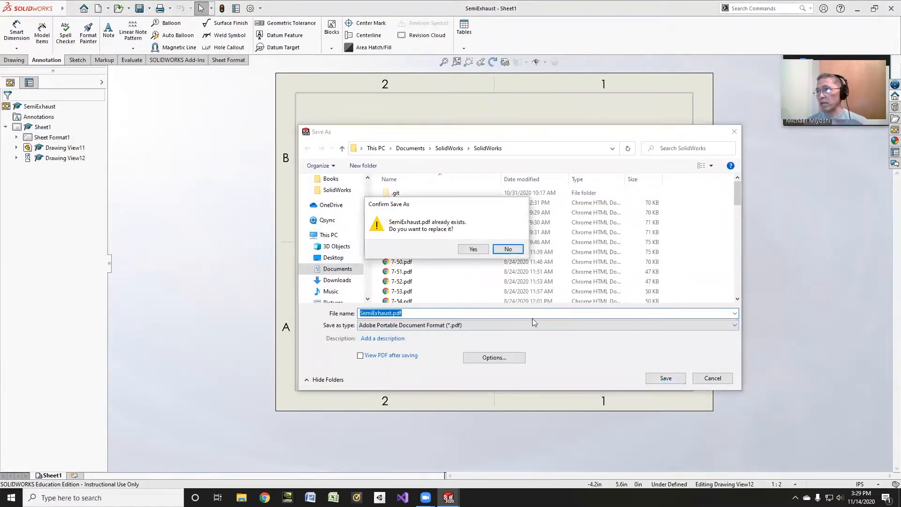
pyautogui.click(472, 249)
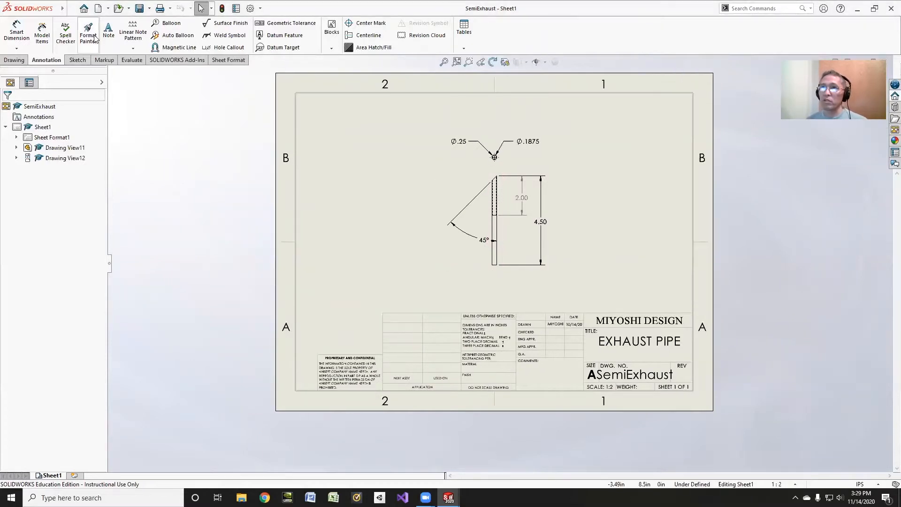
# Step: Close the exhaust pipe's drawing and part, and rebuild the CabWDowels assembly with the changed model
pyautogui.click(71, 9)
pyautogui.click(86, 57)
pyautogui.click(71, 8)
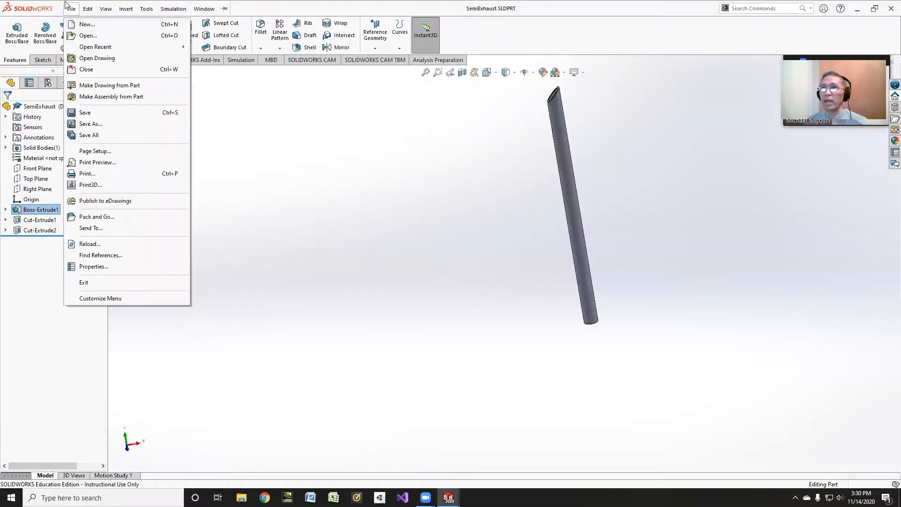
pyautogui.click(87, 69)
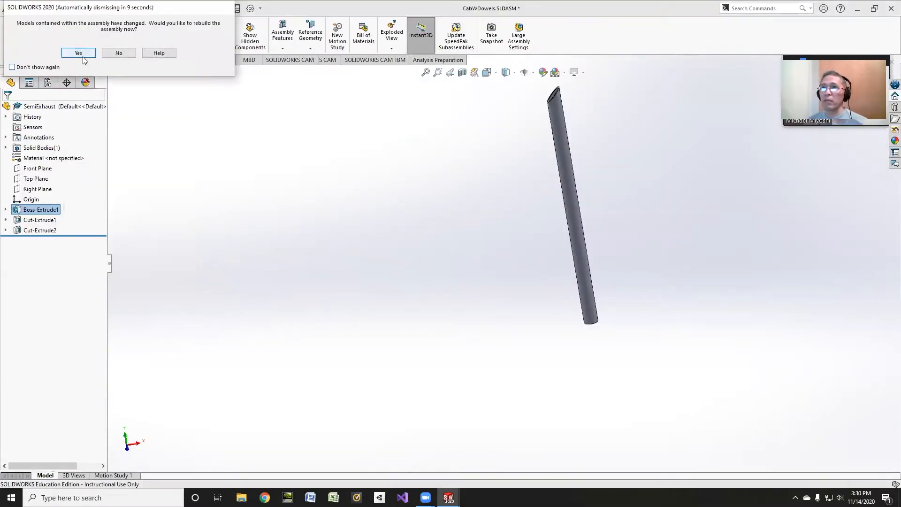
pyautogui.click(82, 54)
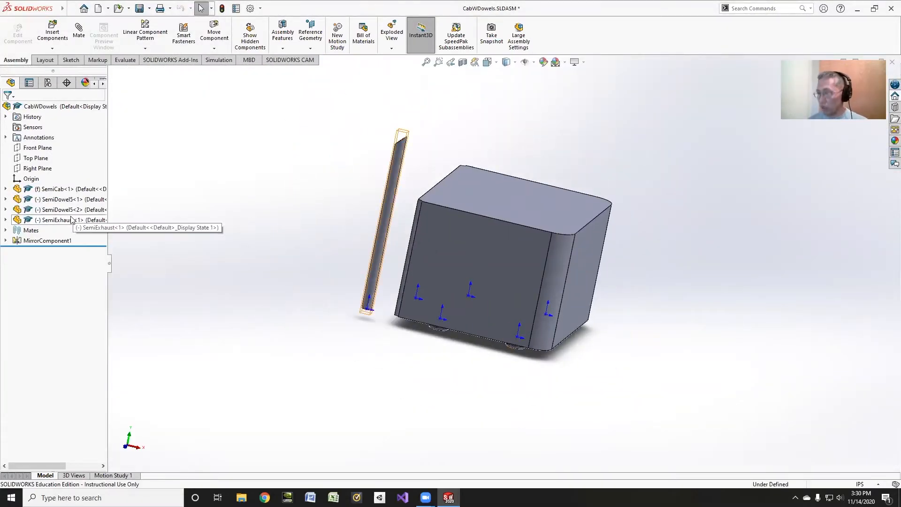
# Step: Add a second copy of SemiExhaust to the assembly, placed farther from the cab than the first pipe
pyautogui.moveTo(56, 221); pyautogui.dragTo(213, 206)
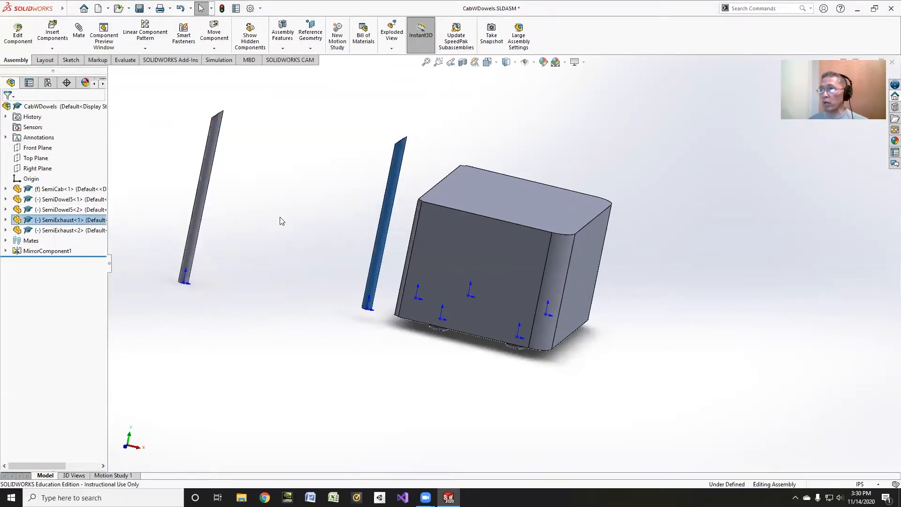
pyautogui.scroll(1, 336, 309)
pyautogui.scroll(-2, 370, 253)
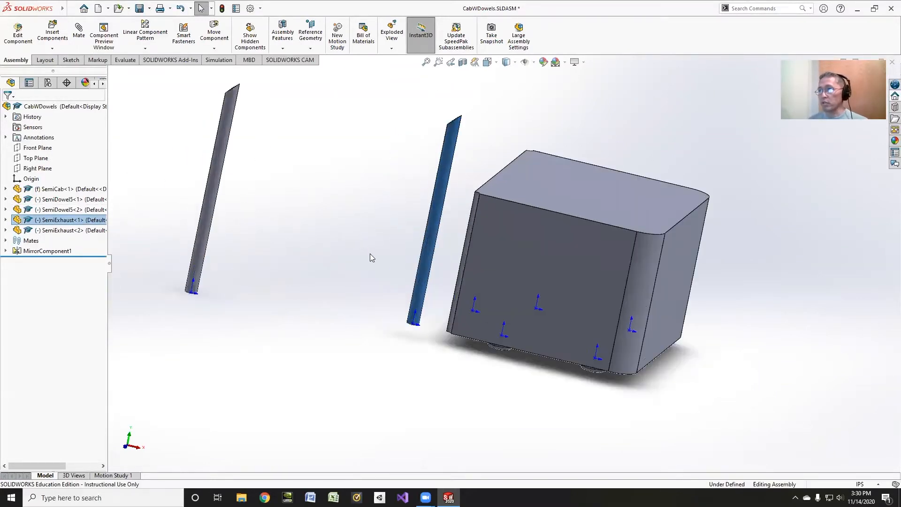
pyautogui.click(79, 31)
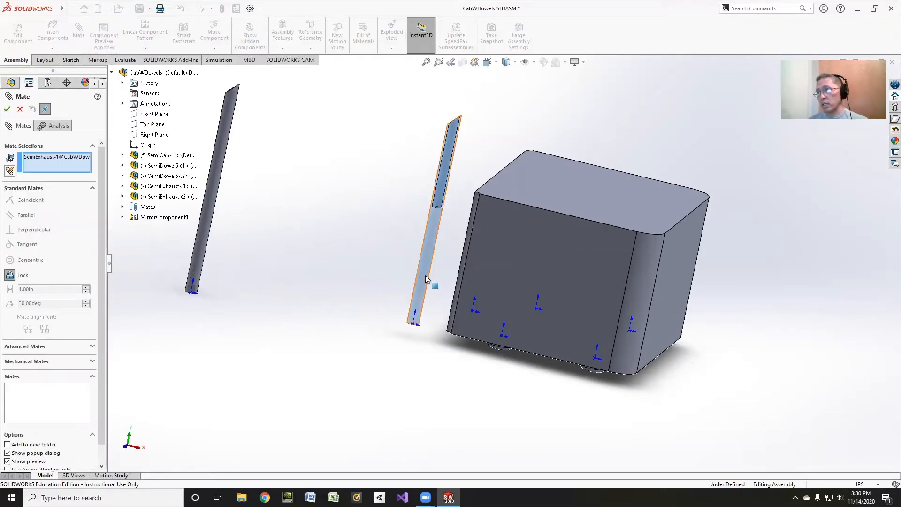
pyautogui.click(463, 263)
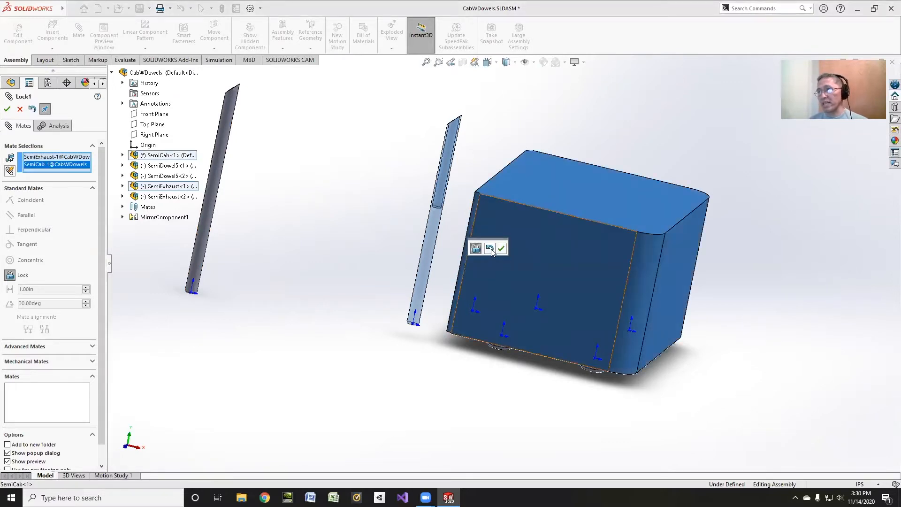
pyautogui.rightClick(61, 164)
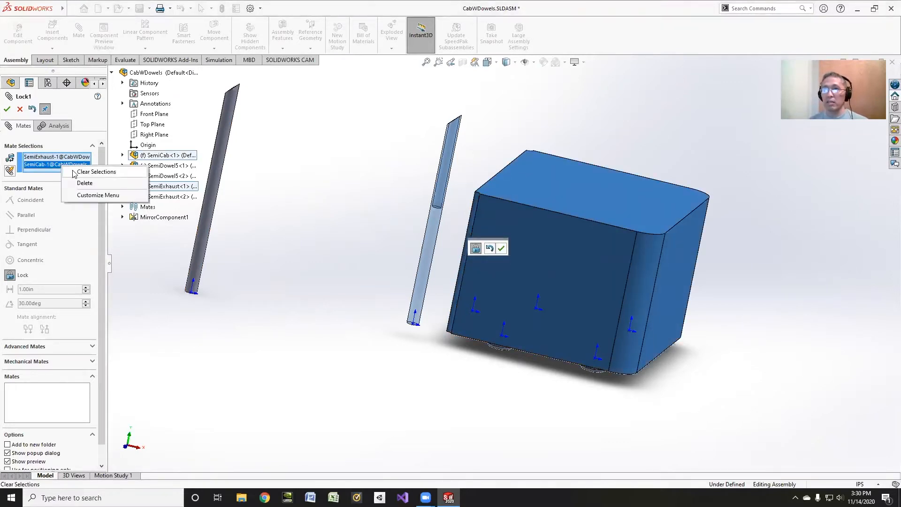
pyautogui.click(73, 171)
# Step: Clear the cab from the mate selections and show Sketch2 of SemiCab's Cut-Extrude1 feature in the assembly
pyautogui.moveTo(441, 296); pyautogui.dragTo(471, 357, button='middle')
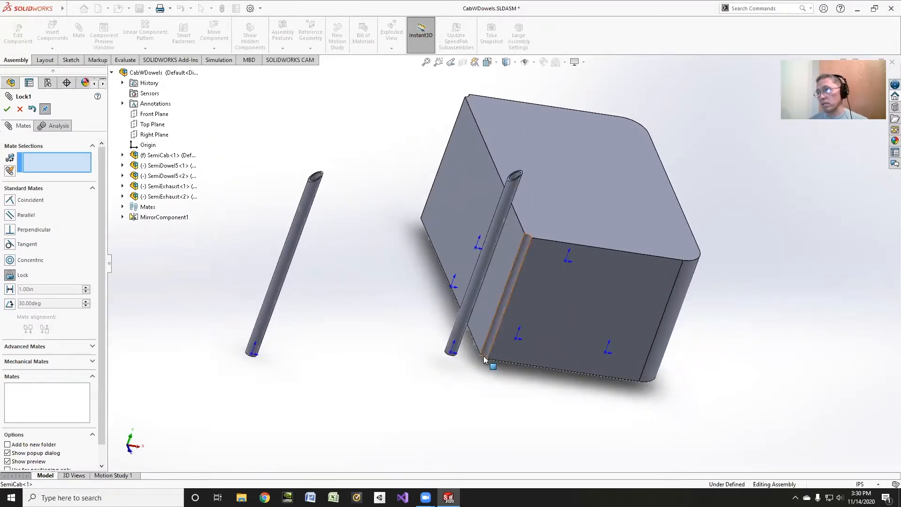
pyautogui.click(485, 359)
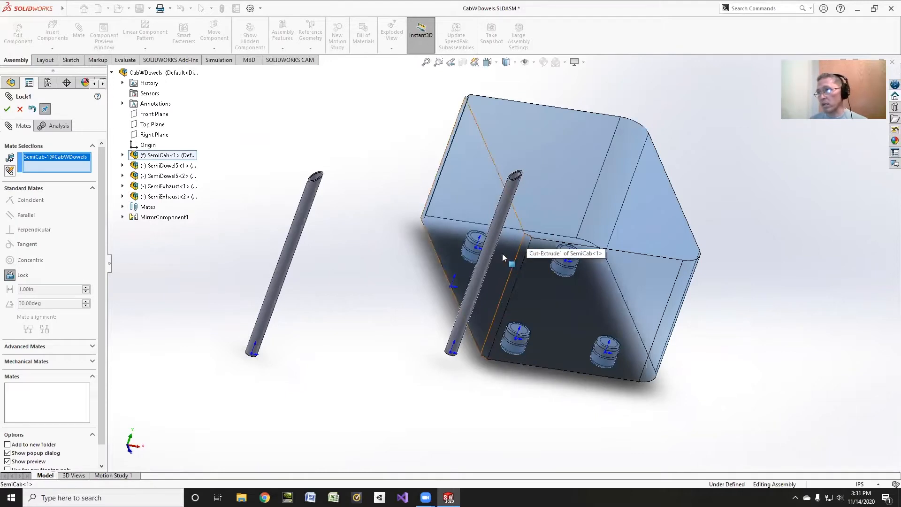
pyautogui.click(122, 155)
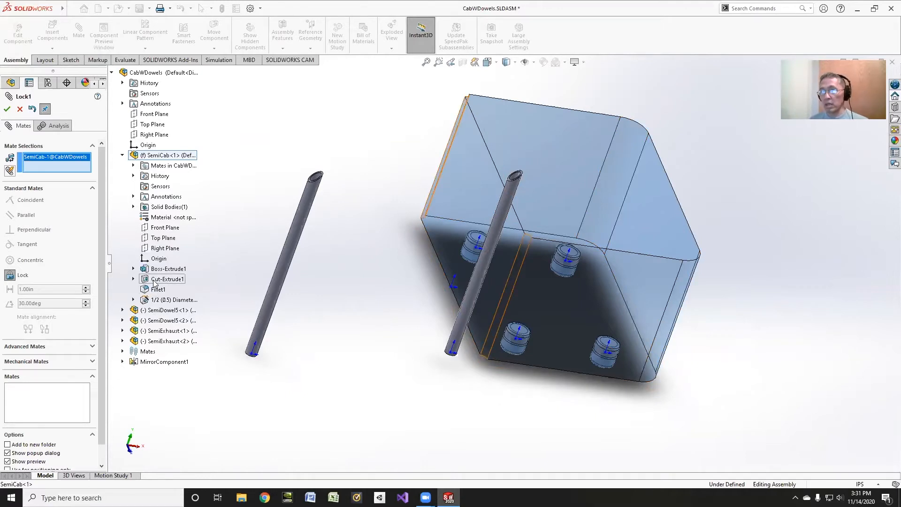
pyautogui.click(134, 279)
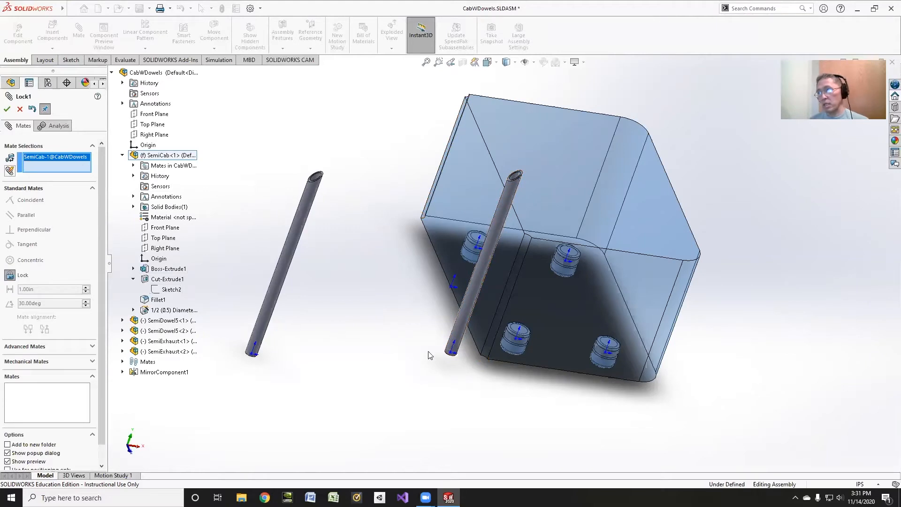
pyautogui.rightClick(66, 158)
pyautogui.click(79, 168)
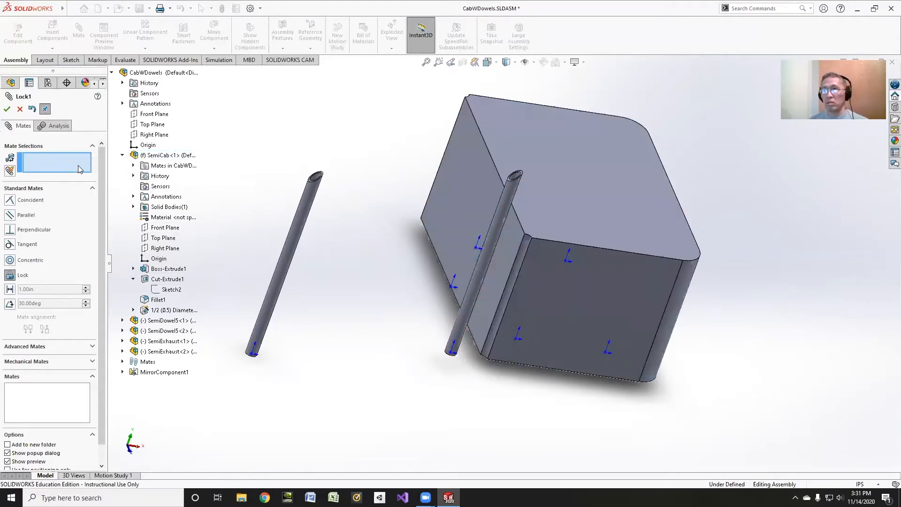
pyautogui.rightClick(172, 291)
pyautogui.click(193, 305)
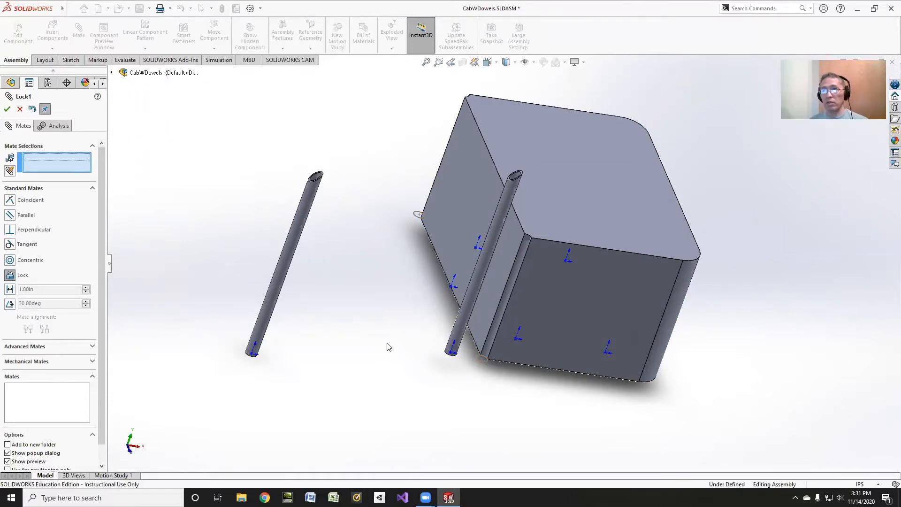
pyautogui.click(484, 360)
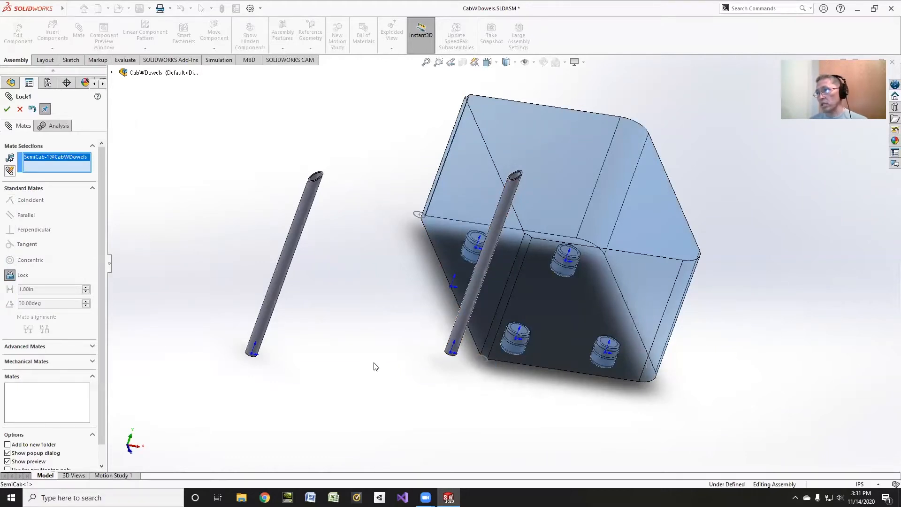
pyautogui.click(458, 330)
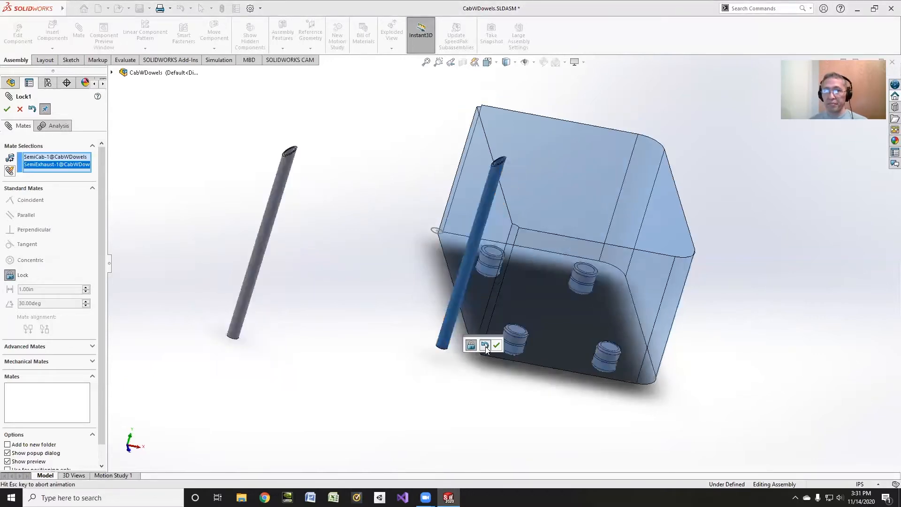
pyautogui.click(485, 346)
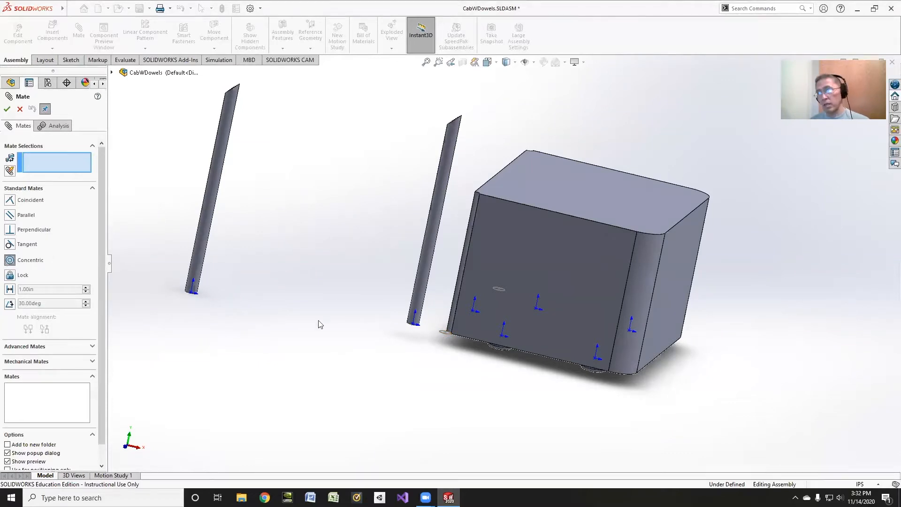
# Step: Add a concentric mate between the Sketch2 circle at the cab's near corner and the bottom circular edge of the first exhaust pipe
pyautogui.click(443, 333)
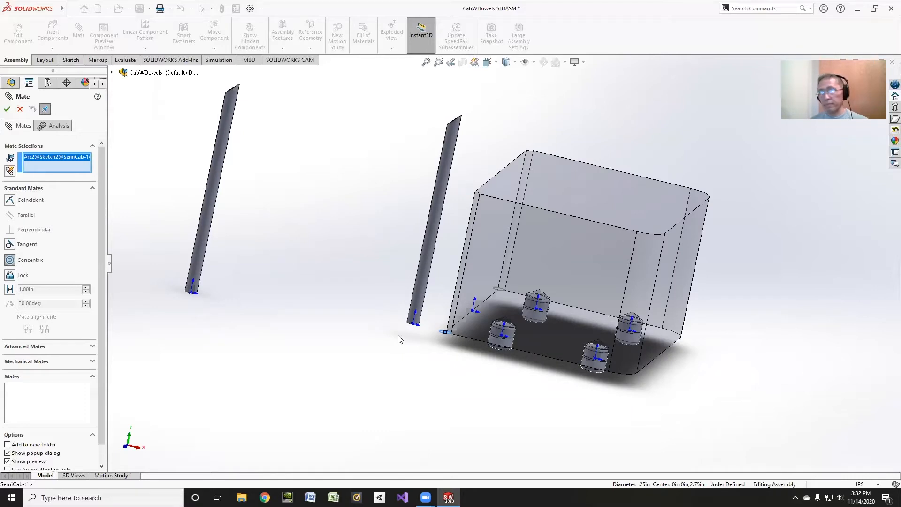
pyautogui.moveTo(393, 344); pyautogui.dragTo(444, 291, button='middle')
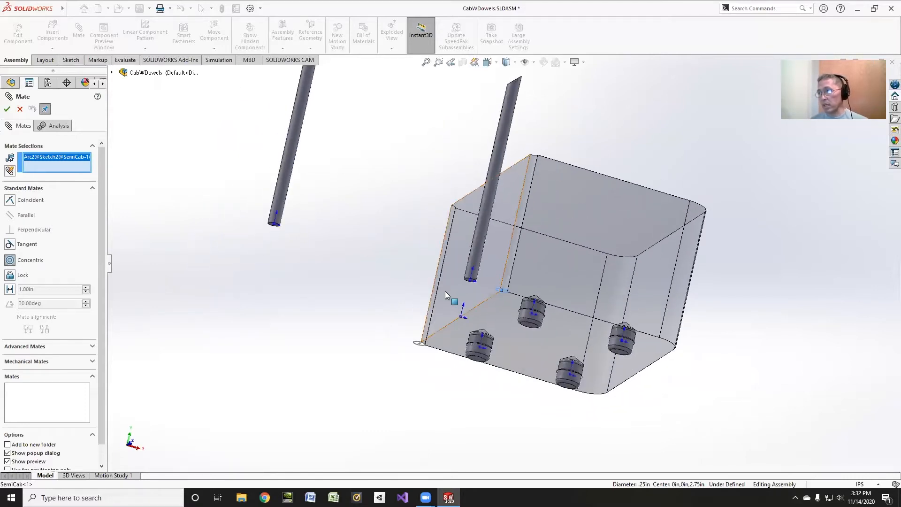
pyautogui.click(468, 282)
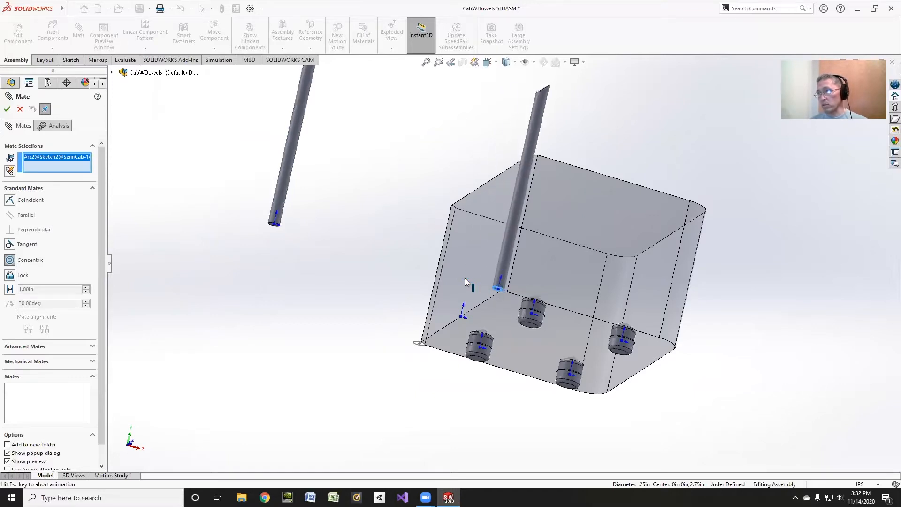
pyautogui.click(548, 294)
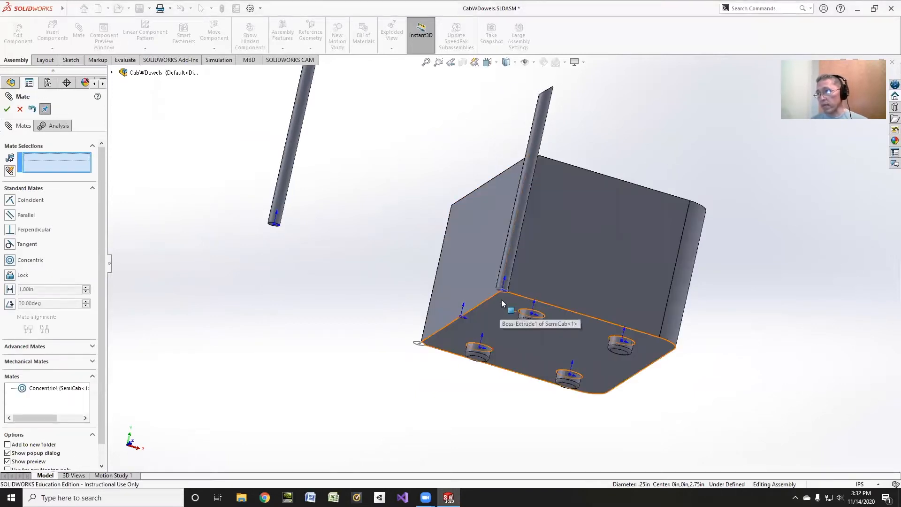
# Step: Add a coincident mate between the first exhaust pipe's bottom face and the underside of the cab
pyautogui.scroll(-6, 501, 299)
pyautogui.scroll(-5, 487, 279)
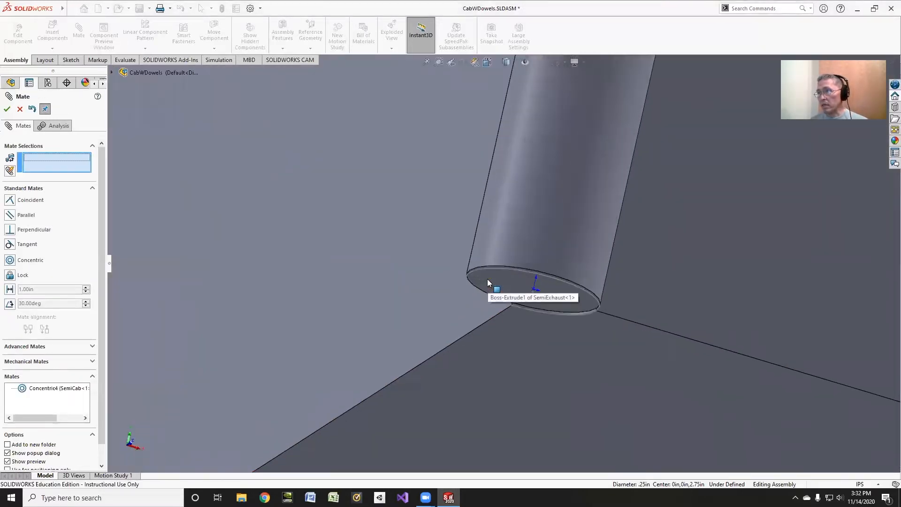
pyautogui.click(487, 278)
pyautogui.click(554, 423)
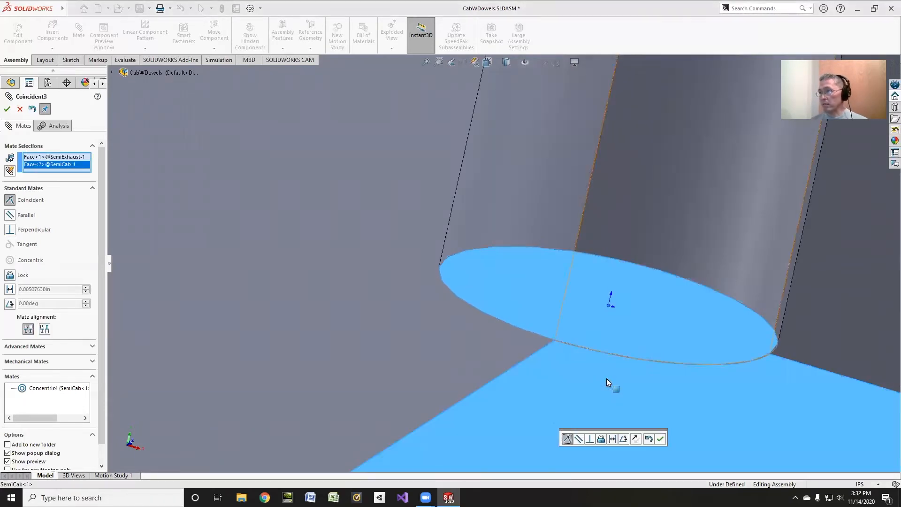
pyautogui.click(659, 436)
pyautogui.scroll(10, 502, 277)
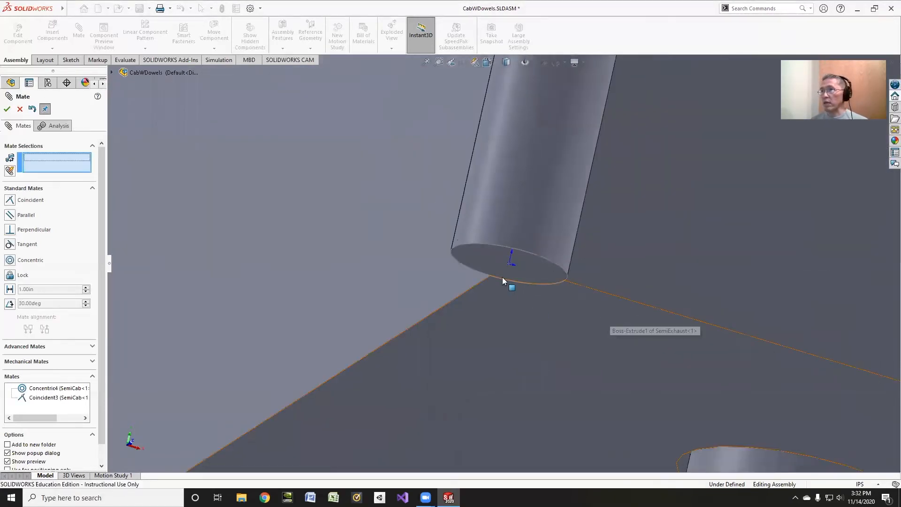
pyautogui.moveTo(397, 233); pyautogui.dragTo(497, 330, button='middle')
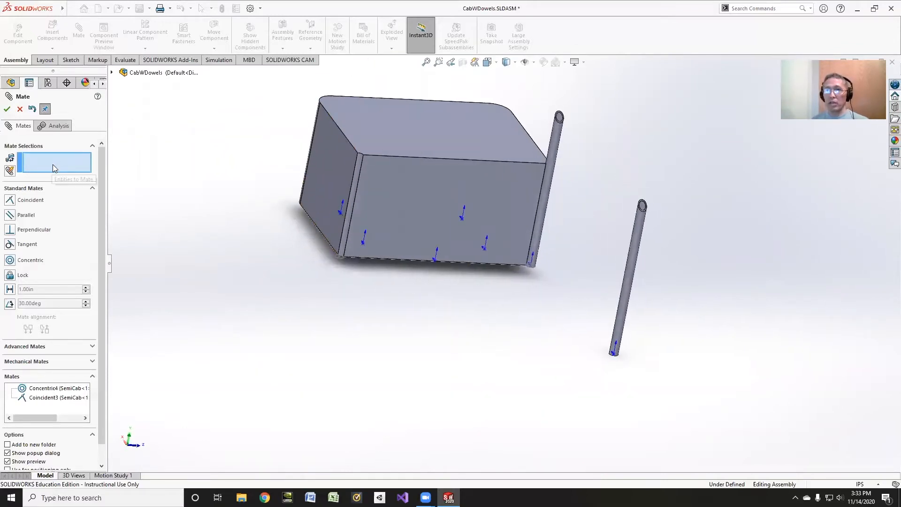
pyautogui.click(111, 72)
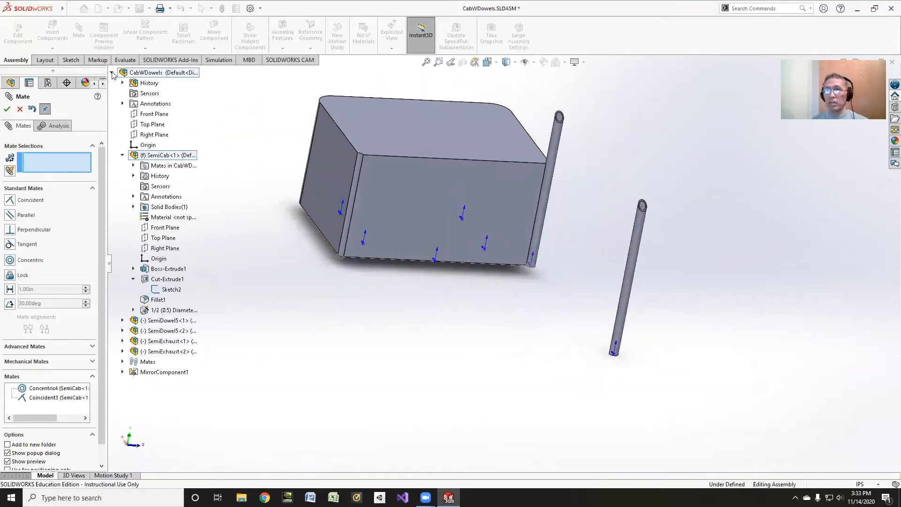
pyautogui.rightClick(164, 290)
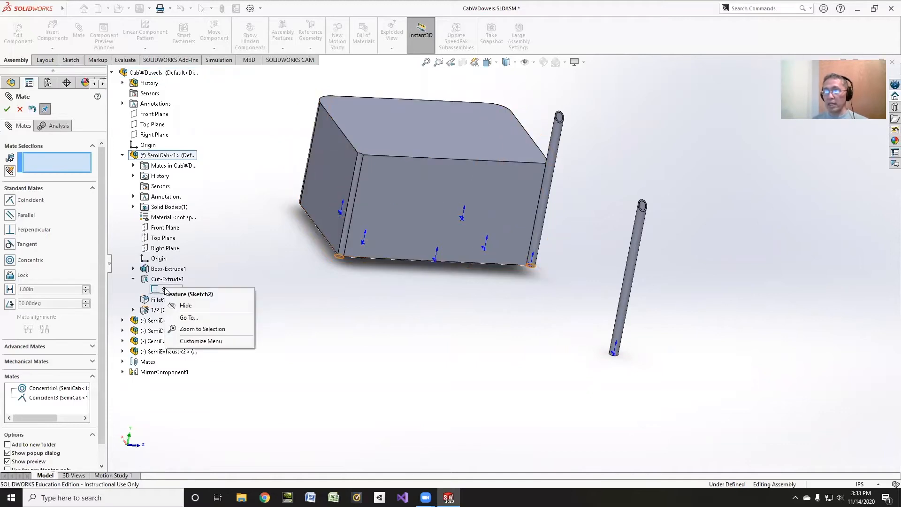
pyautogui.click(183, 306)
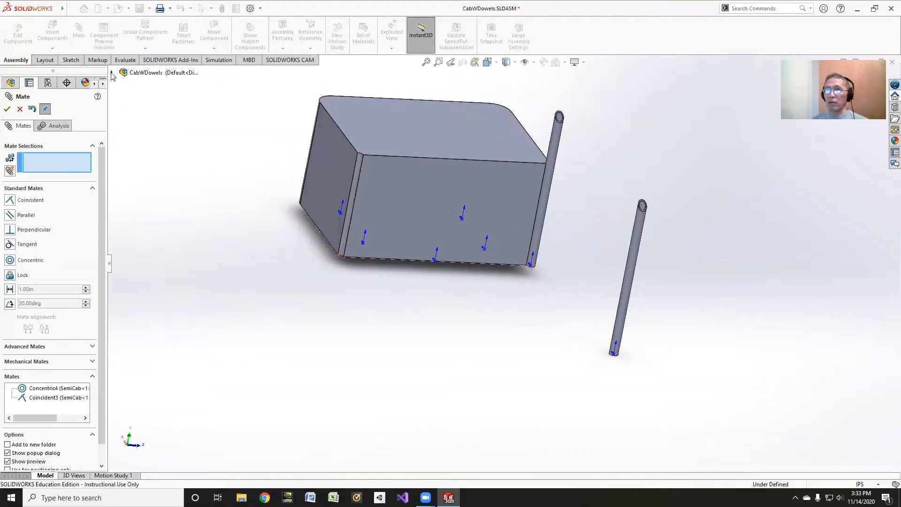
pyautogui.click(111, 73)
pyautogui.rightClick(169, 290)
pyautogui.click(183, 308)
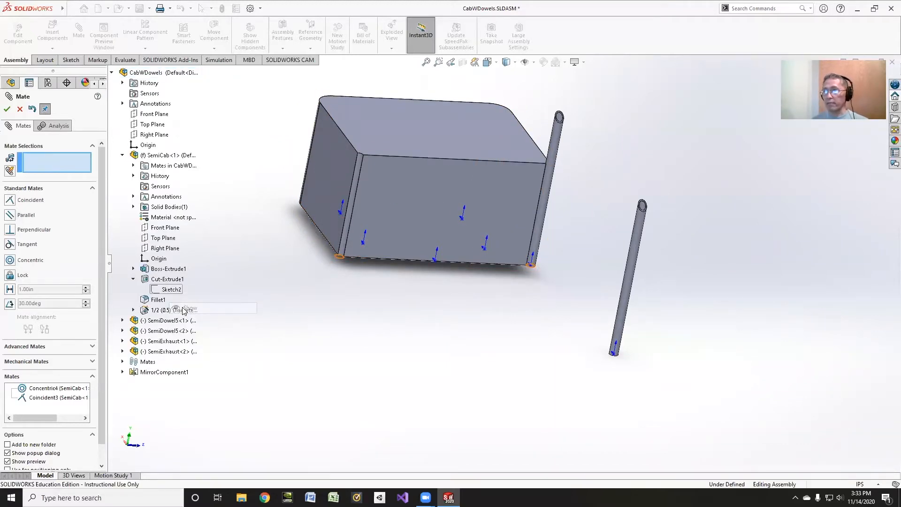
# Step: Make the second exhaust pipe's bottom edge concentric with the Sketch2 circle at the cab's other notched corner
pyautogui.click(336, 257)
pyautogui.moveTo(356, 263)
pyautogui.mouseDown(button='middle')
pyautogui.moveTo(506, 263)
pyautogui.moveTo(451, 210)
pyautogui.mouseUp(button='middle')
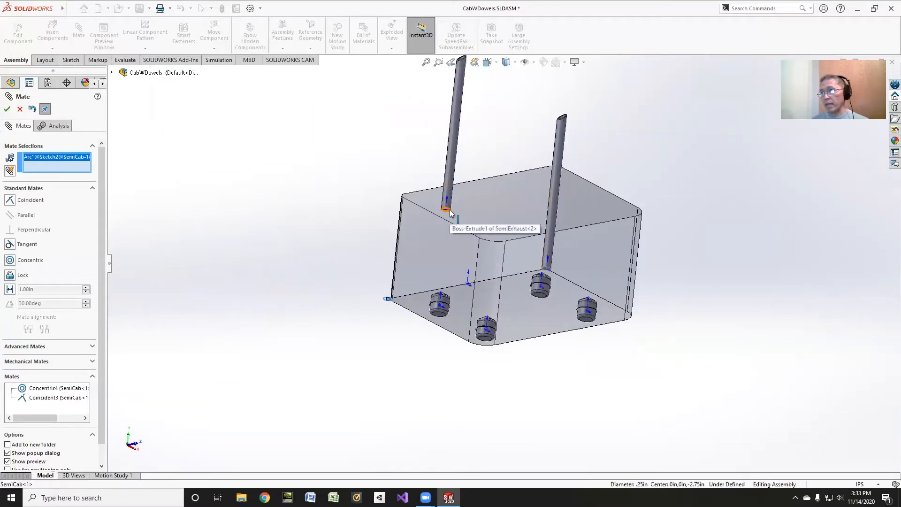
pyautogui.click(450, 209)
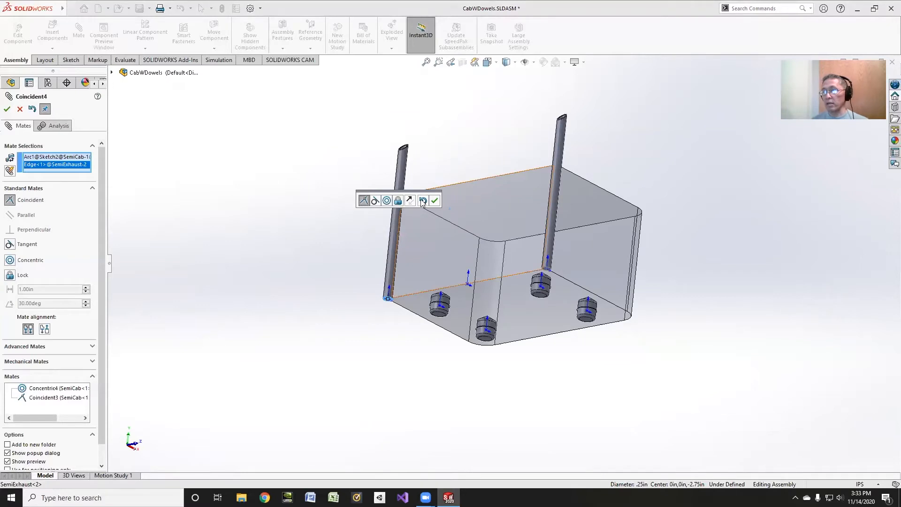
pyautogui.rightClick(71, 164)
pyautogui.click(136, 183)
pyautogui.scroll(-5, 432, 239)
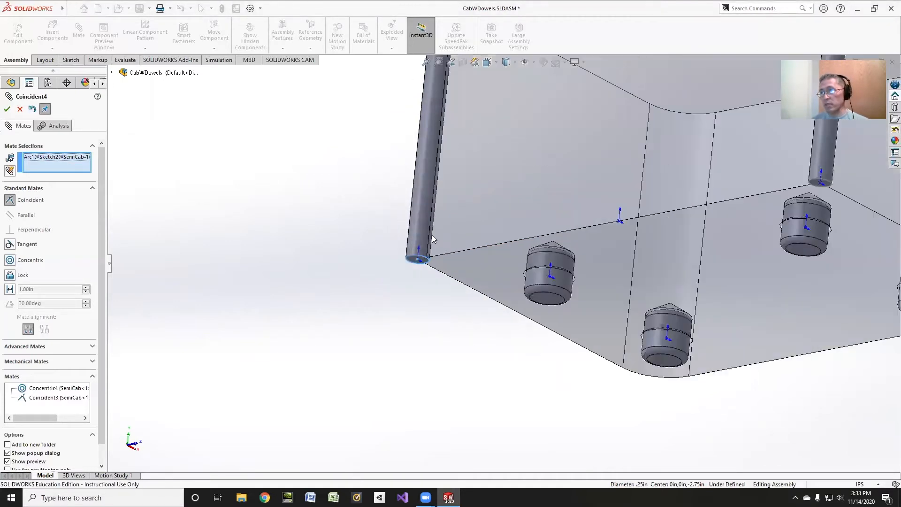
pyautogui.scroll(-3, 433, 263)
pyautogui.click(433, 288)
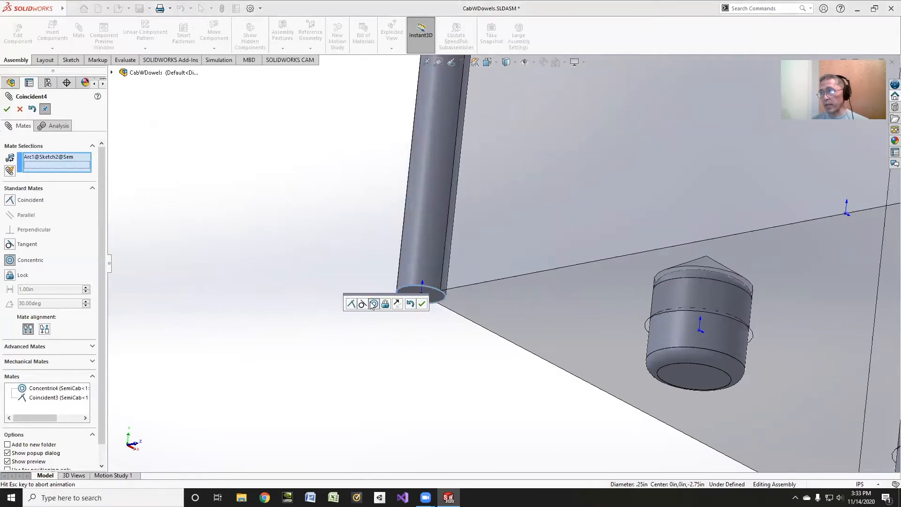
pyautogui.click(373, 304)
pyautogui.click(422, 306)
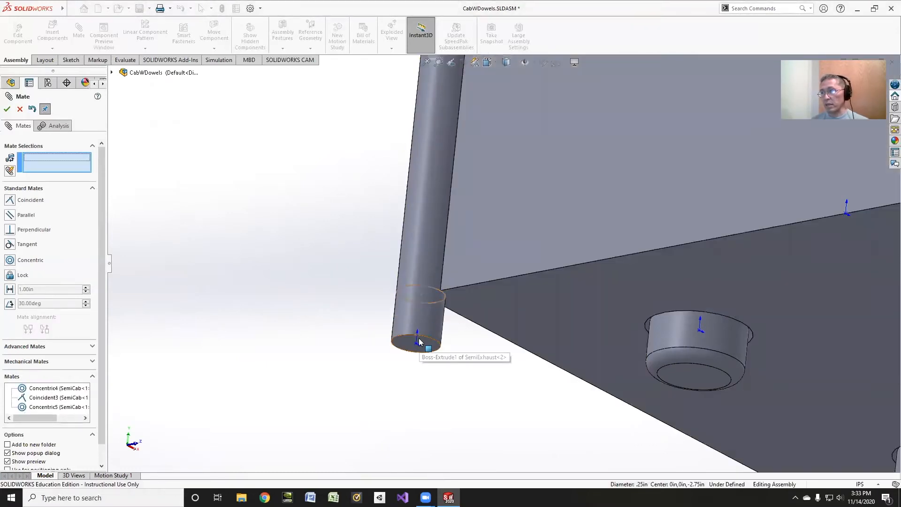
# Step: Add a coincident mate between the second exhaust pipe's bottom face and the cab's underside, and end the Mate command
pyautogui.click(422, 338)
pyautogui.click(497, 313)
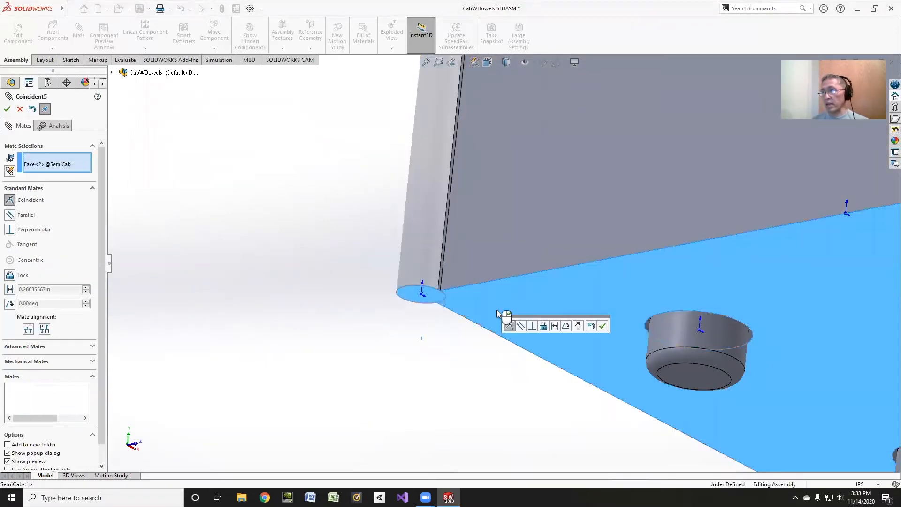
pyautogui.click(603, 326)
pyautogui.scroll(-1, 430, 298)
pyautogui.scroll(8, 430, 298)
pyautogui.scroll(3, 527, 245)
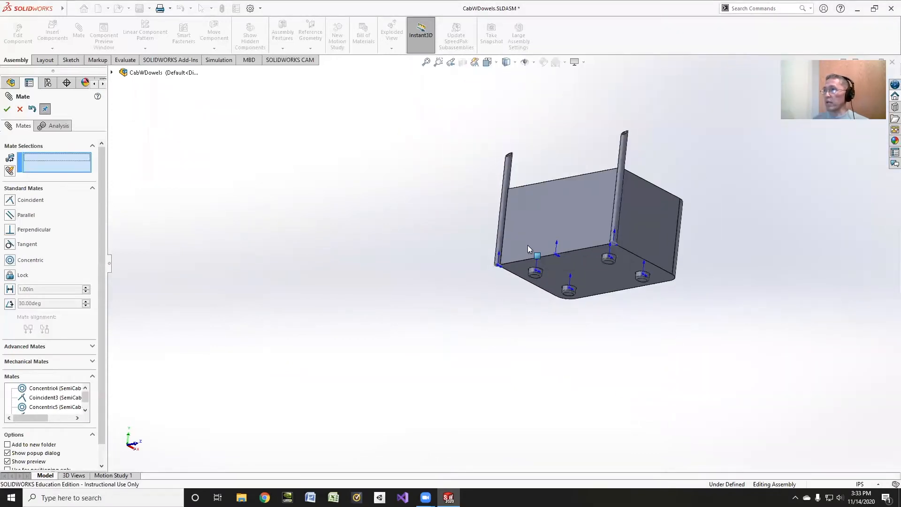
pyautogui.moveTo(527, 245); pyautogui.dragTo(488, 225, button='middle')
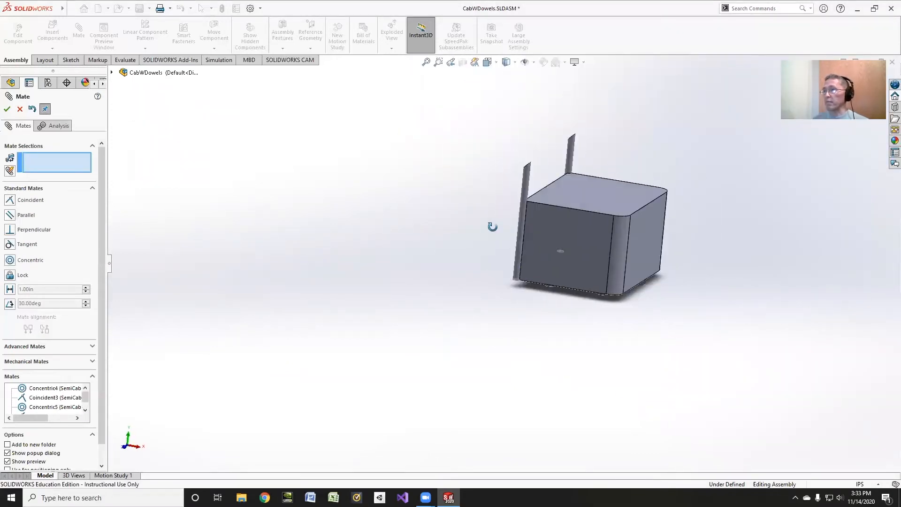
pyautogui.click(20, 109)
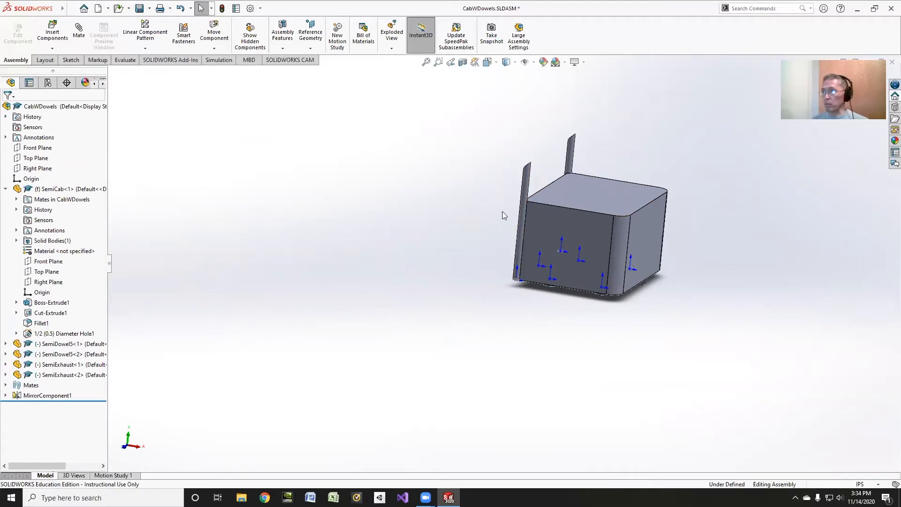
# Step: Add a parallel mate between the front planes of the cab and the first exhaust pipe, SemiExhaust<1>
pyautogui.click(78, 30)
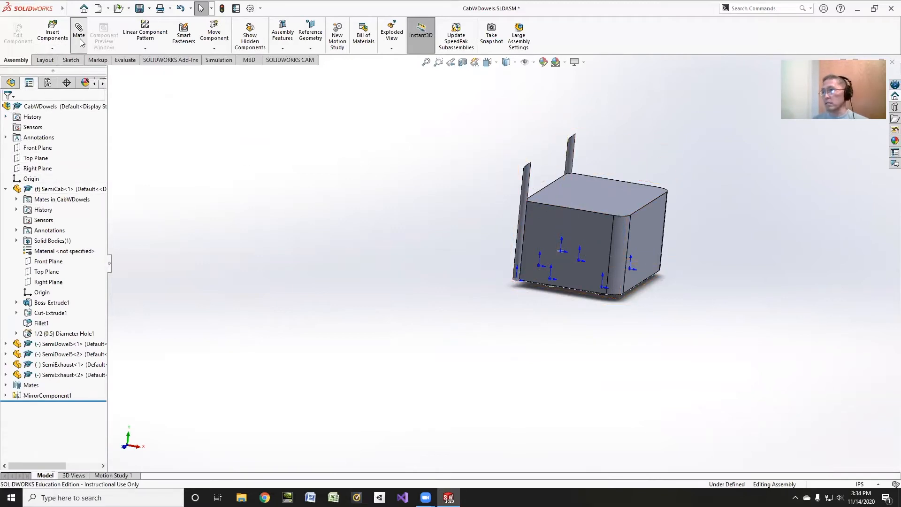
pyautogui.click(113, 72)
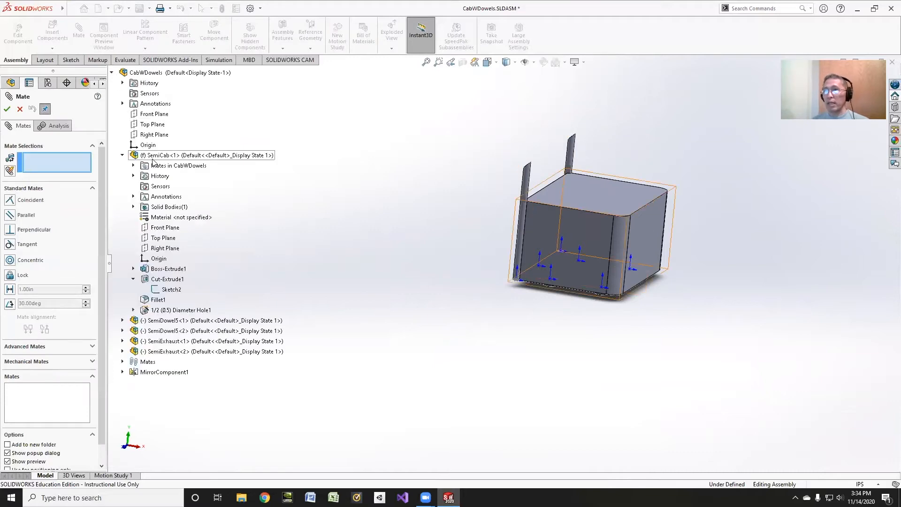
pyautogui.click(156, 228)
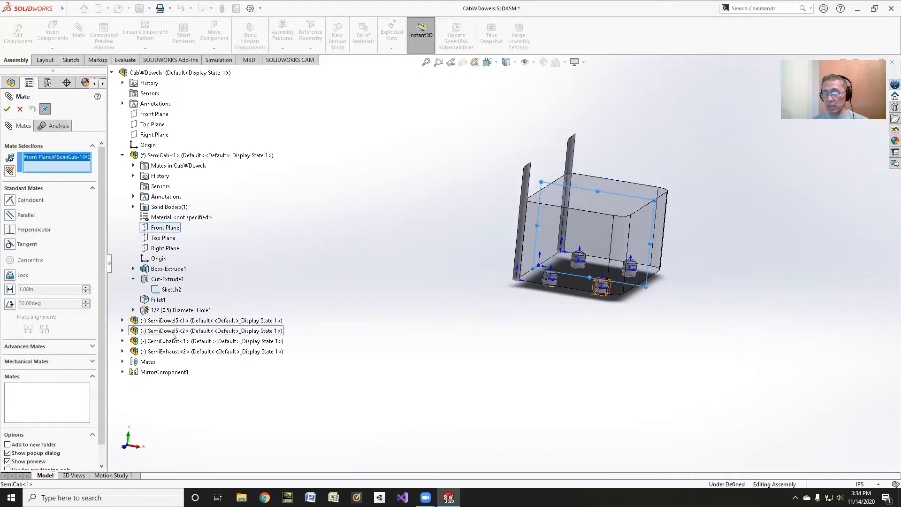
pyautogui.click(123, 341)
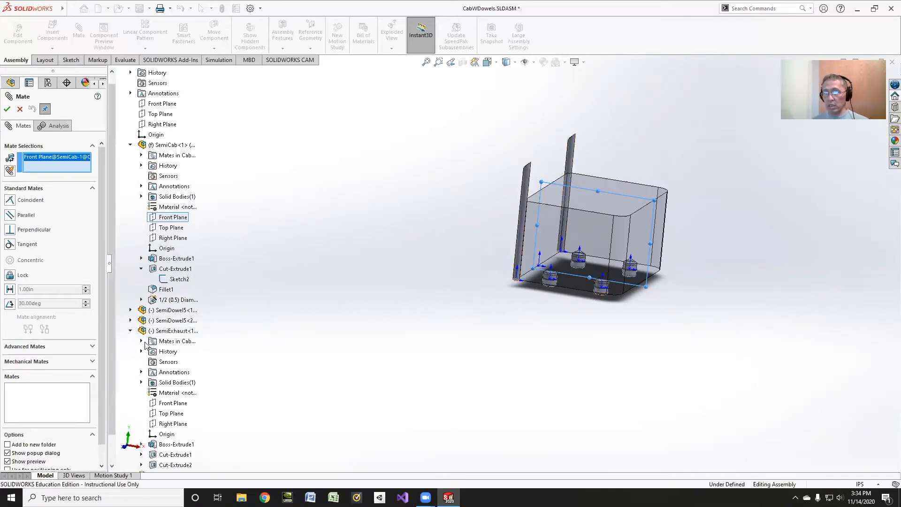
pyautogui.click(172, 405)
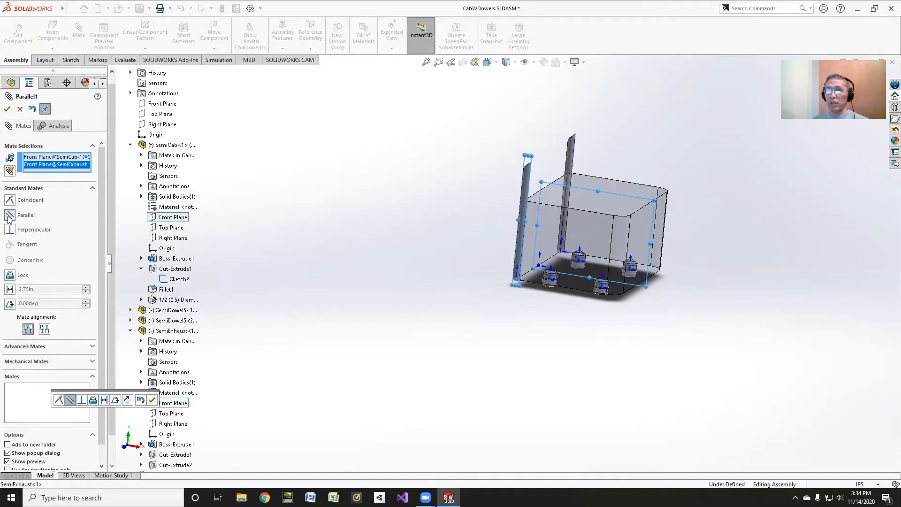
pyautogui.click(7, 109)
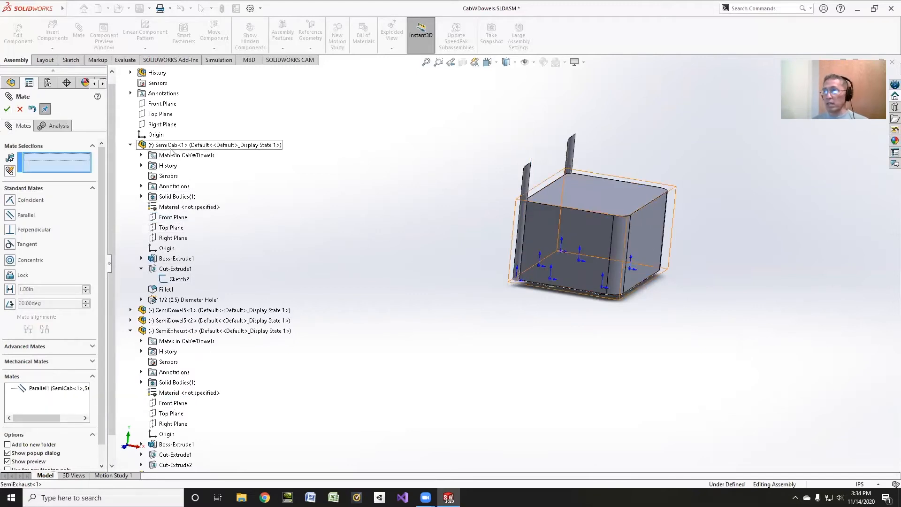
# Step: Make the second exhaust pipe's Front Plane parallel to the cab's Front Plane, and end the Mate command
pyautogui.click(175, 218)
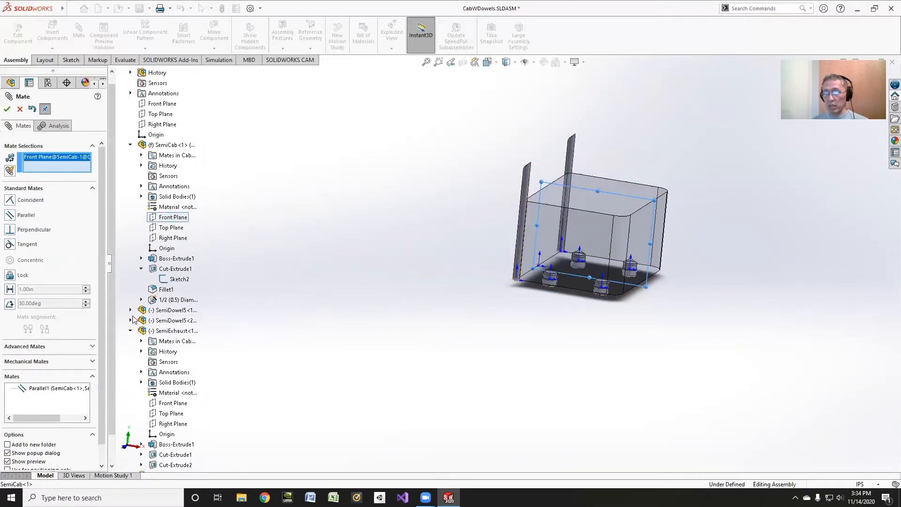
pyautogui.click(130, 331)
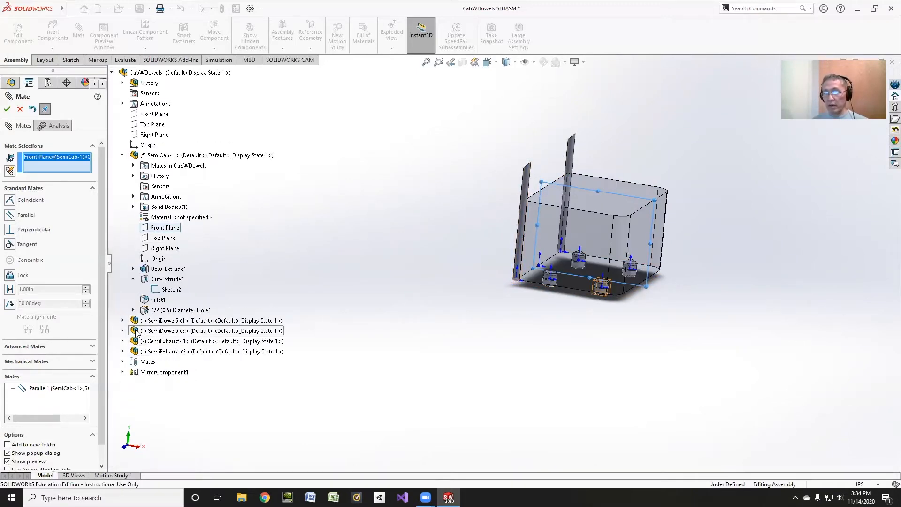
pyautogui.click(123, 353)
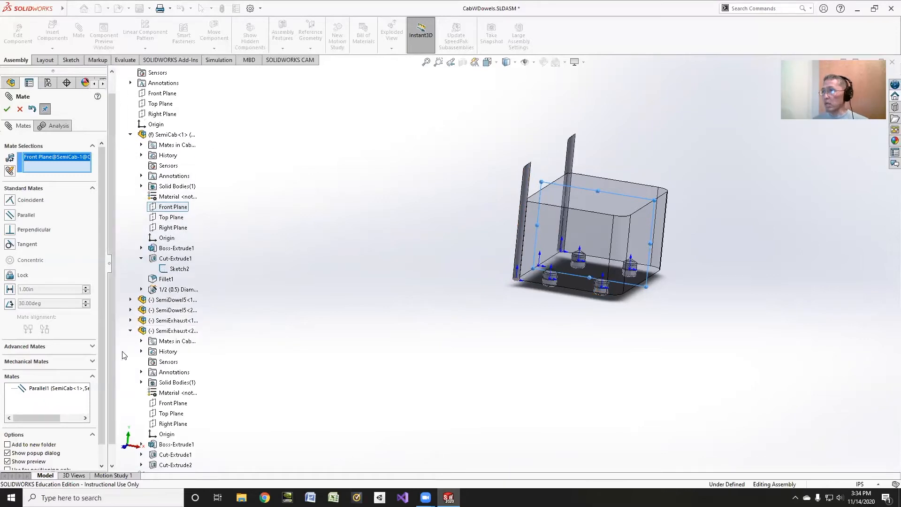
pyautogui.click(173, 402)
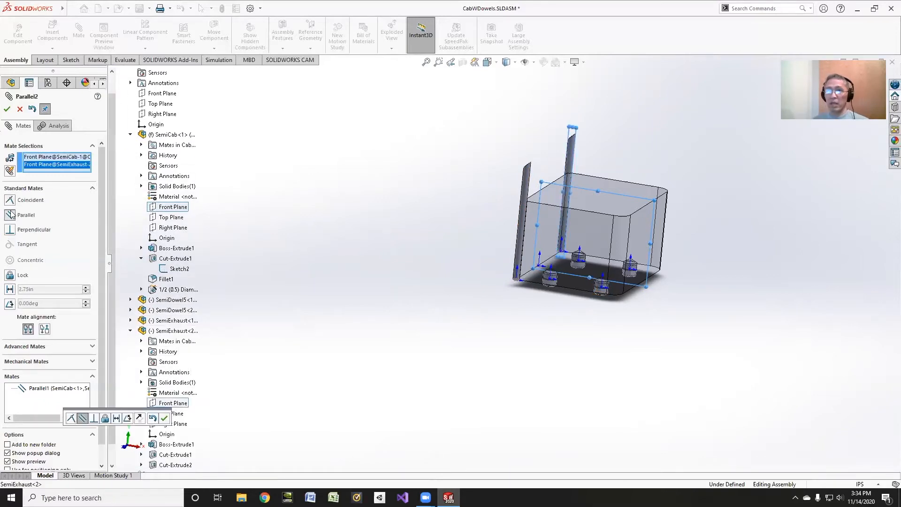
pyautogui.click(7, 109)
pyautogui.click(7, 110)
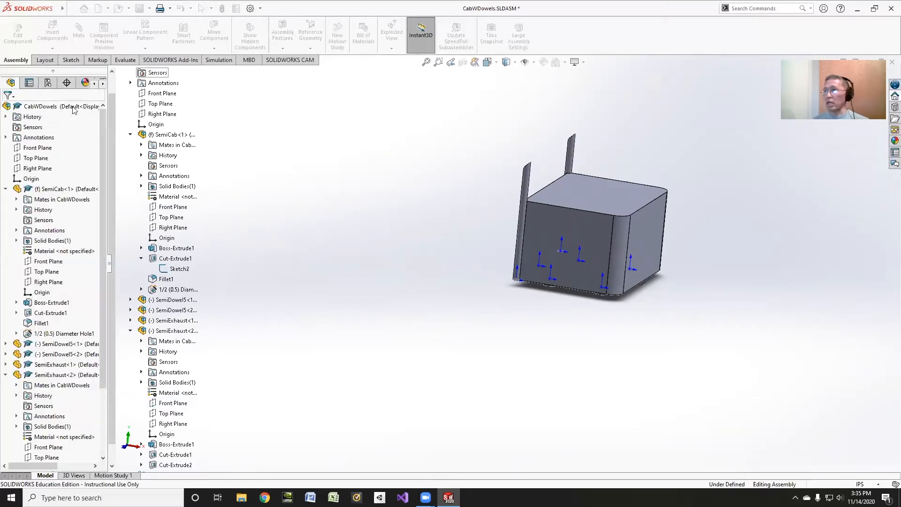
# Step: Save the CabWDowels assembly together with the modified SemiCab part
pyautogui.click(139, 8)
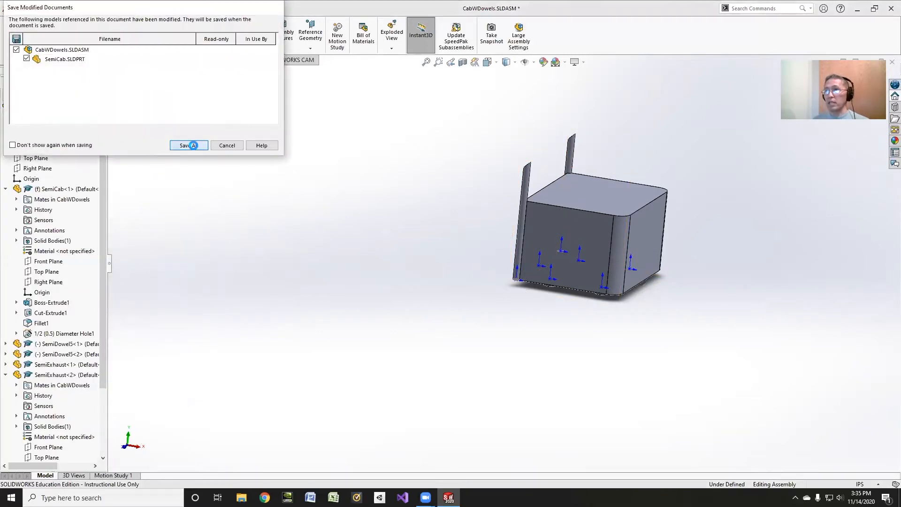
pyautogui.click(186, 145)
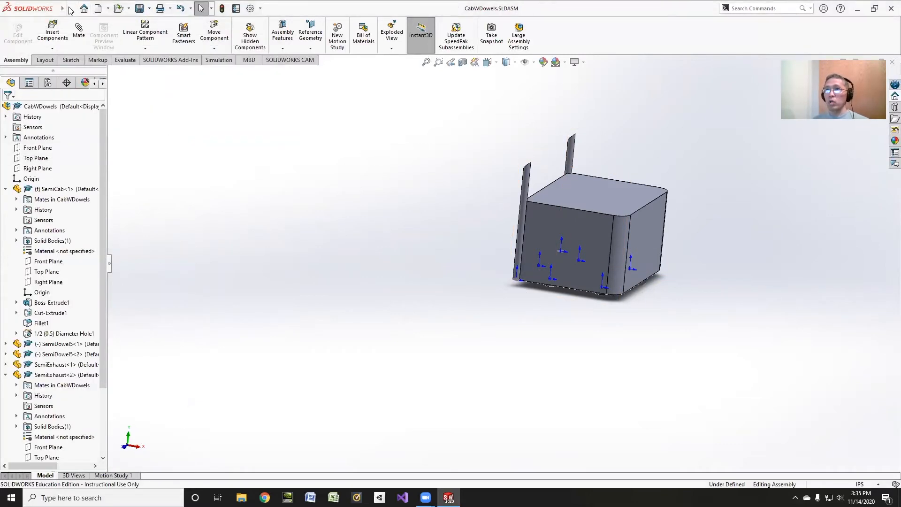
pyautogui.click(67, 10)
pyautogui.click(70, 10)
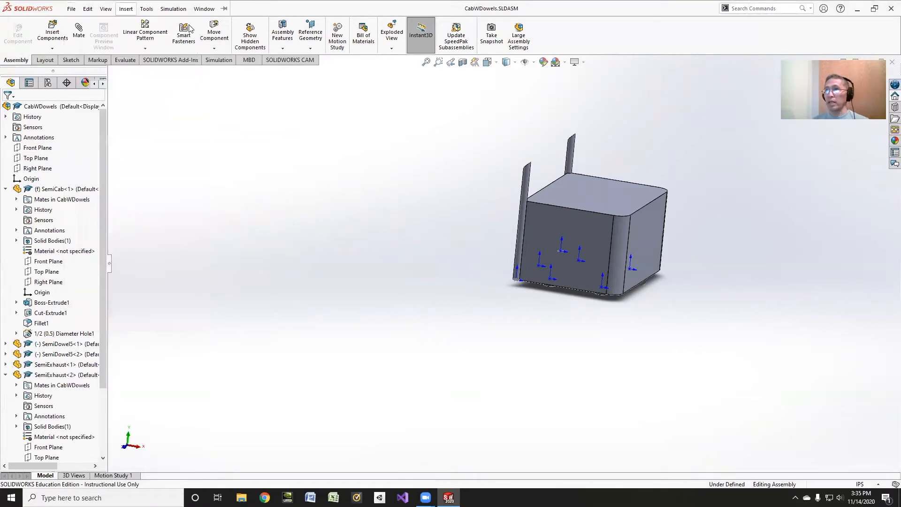
# Step: Start an exploded view and add a step moving all four dowels 2 in straight down out of the cab along Y
pyautogui.click(393, 41)
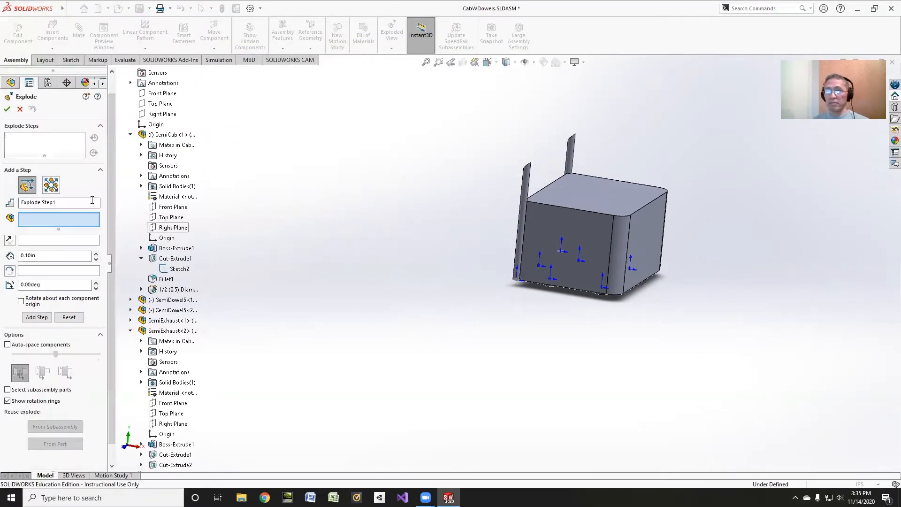
pyautogui.click(130, 135)
pyautogui.click(122, 197)
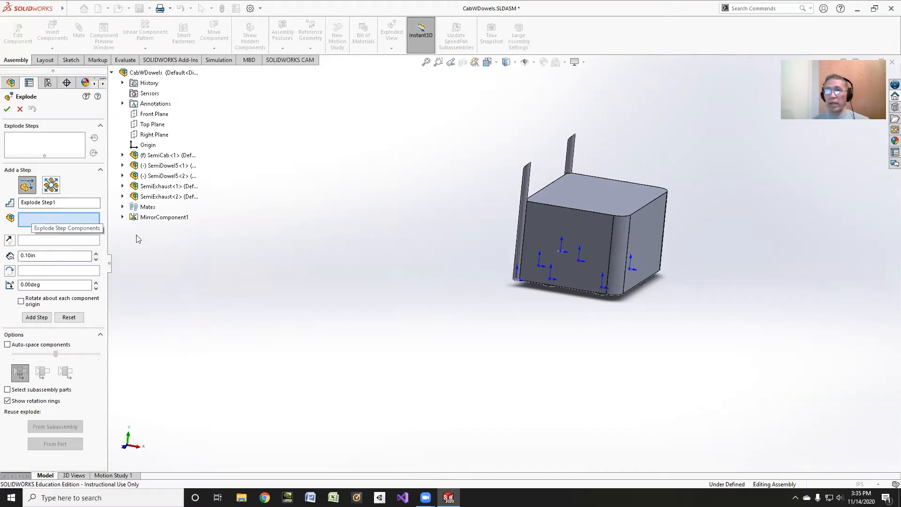
pyautogui.moveTo(359, 278); pyautogui.dragTo(354, 201, button='middle')
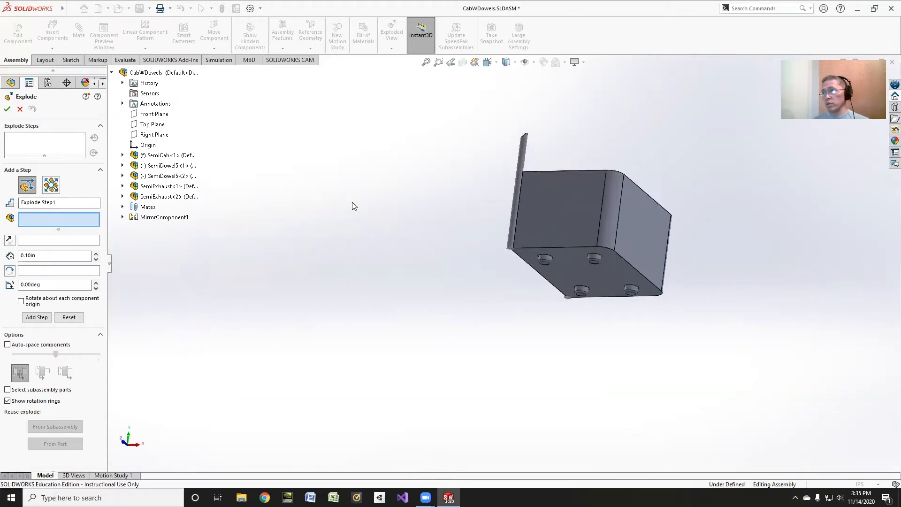
pyautogui.click(538, 261)
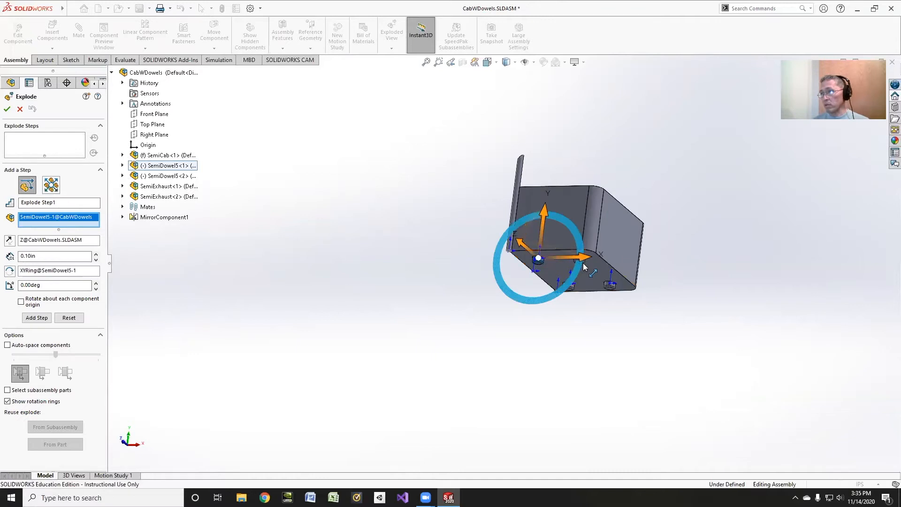
pyautogui.scroll(-5, 582, 263)
pyautogui.click(516, 322)
pyautogui.click(515, 321)
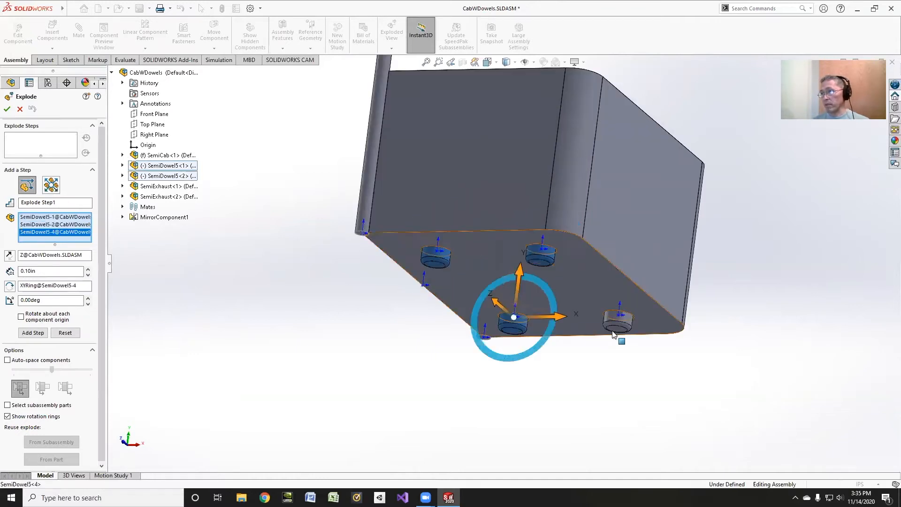
pyautogui.click(620, 323)
pyautogui.click(627, 273)
pyautogui.moveTo(627, 273); pyautogui.dragTo(624, 339)
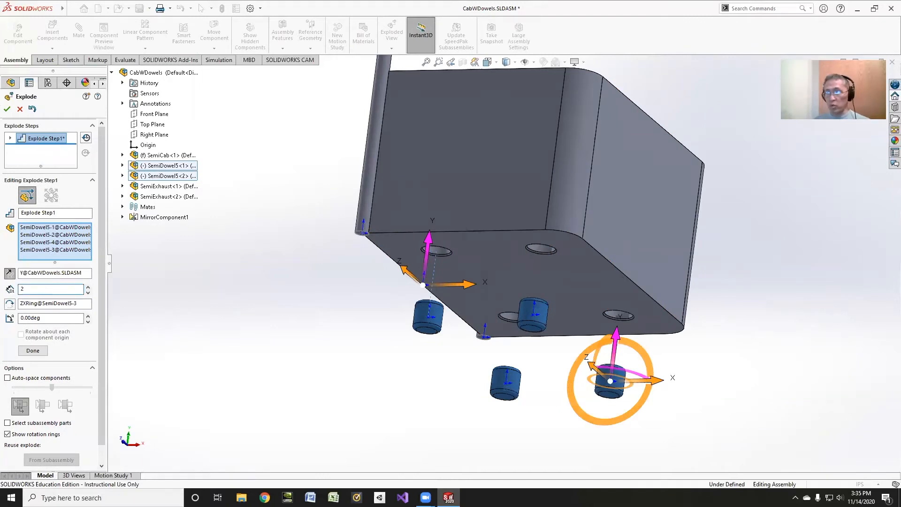
pyautogui.click(33, 351)
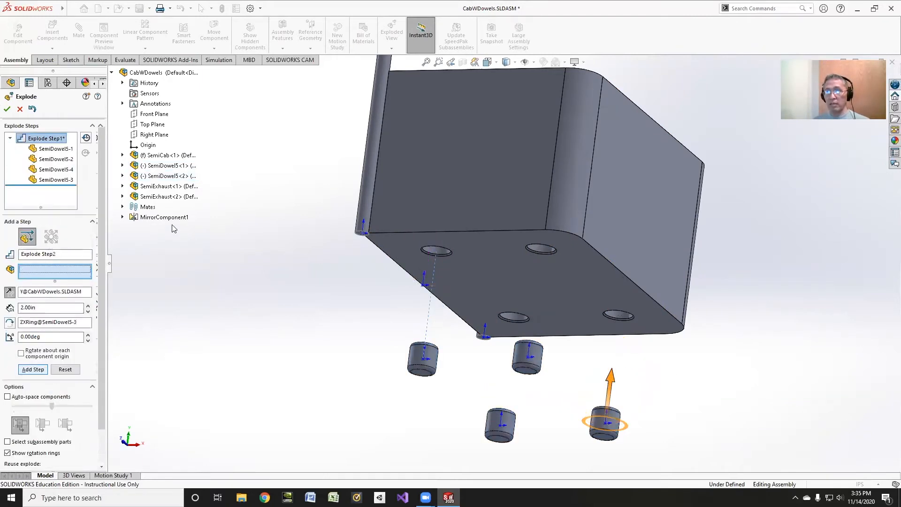
# Step: Add an explode step moving both exhaust pipes 3 in away from the cab along X, and finish the exploded view
pyautogui.moveTo(231, 230); pyautogui.dragTo(277, 191, button='middle')
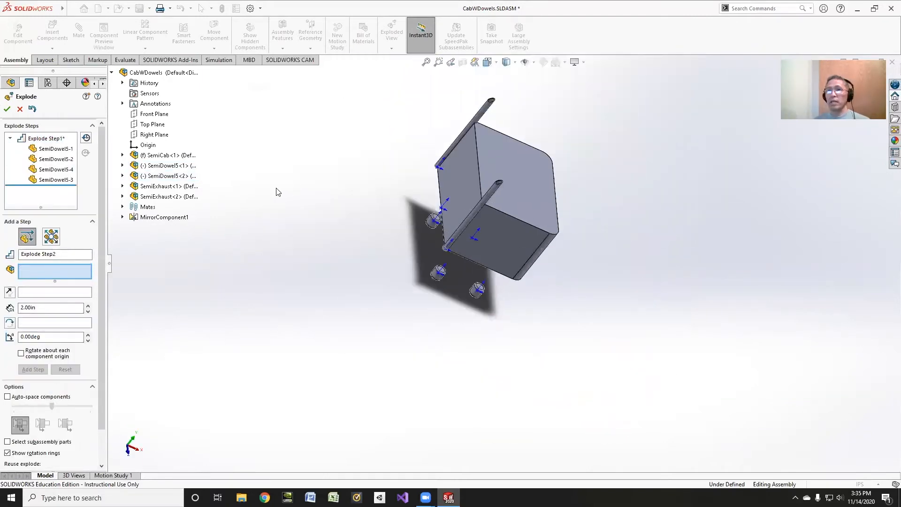
pyautogui.click(167, 186)
pyautogui.keyDown('ctrl'); pyautogui.click(167, 196); pyautogui.keyUp('ctrl')
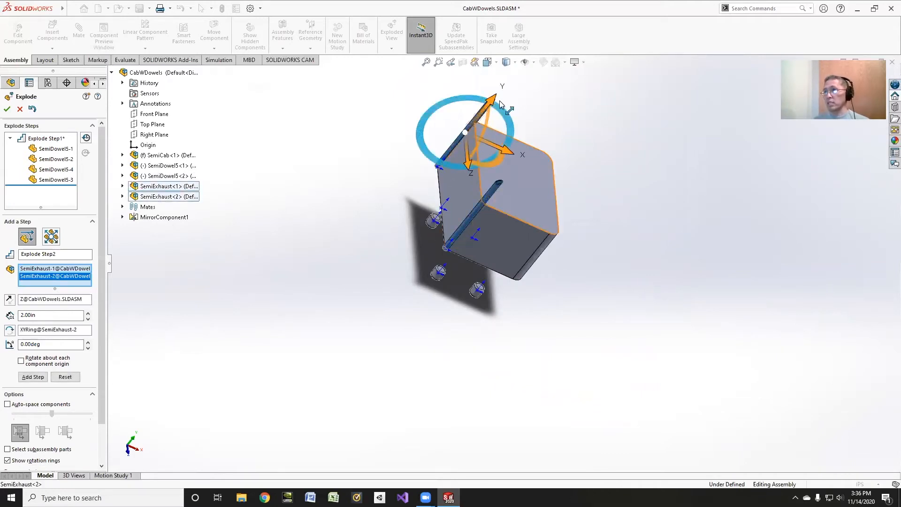
pyautogui.moveTo(509, 148); pyautogui.dragTo(452, 147)
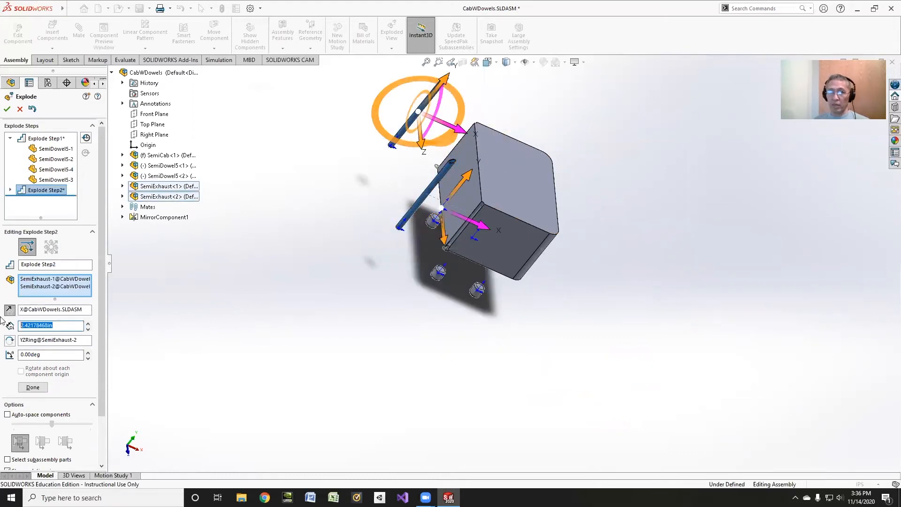
pyautogui.press('Return')
pyautogui.click(32, 386)
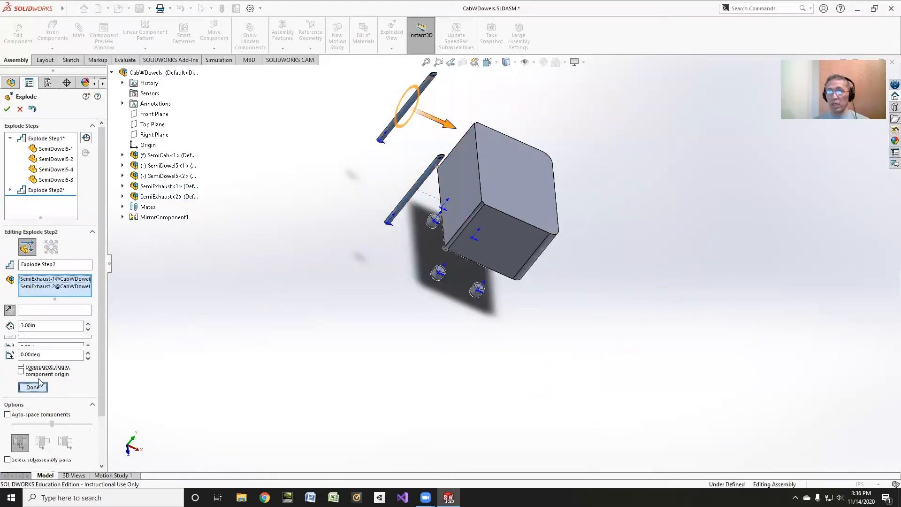
pyautogui.click(7, 109)
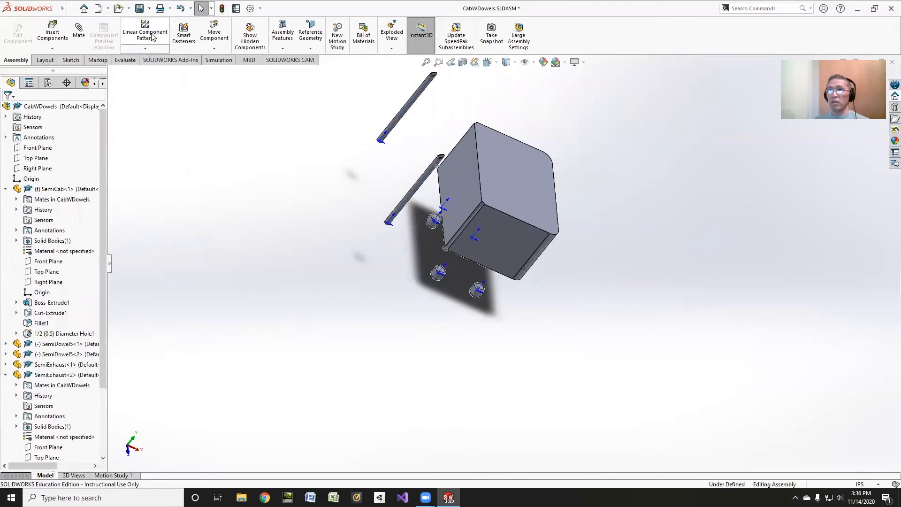
# Step: Save the exploded assembly and create a drawing from it on an A (ANSI) Landscape sheet
pyautogui.click(140, 8)
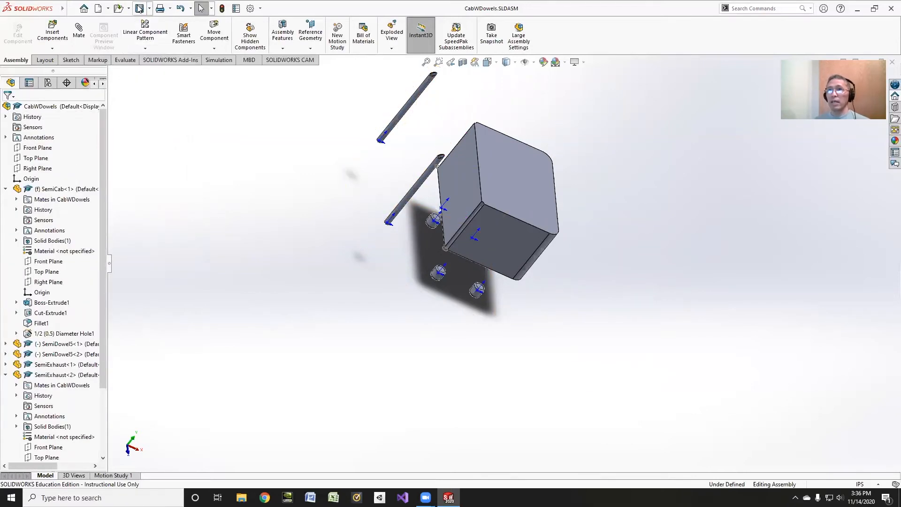
pyautogui.click(109, 10)
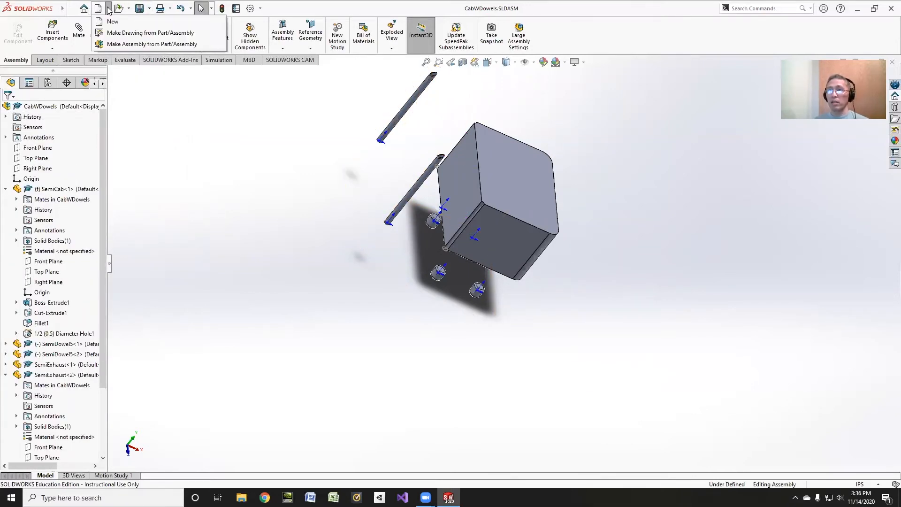
pyautogui.click(113, 37)
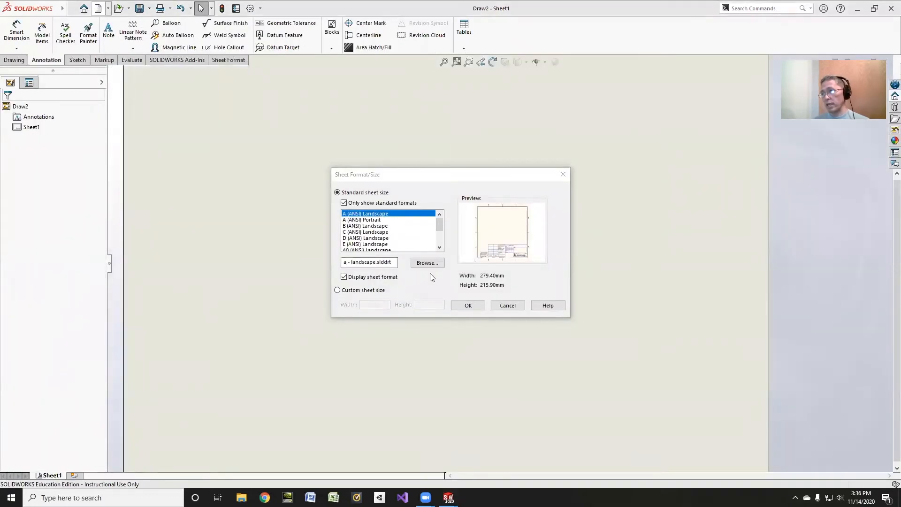
pyautogui.click(460, 307)
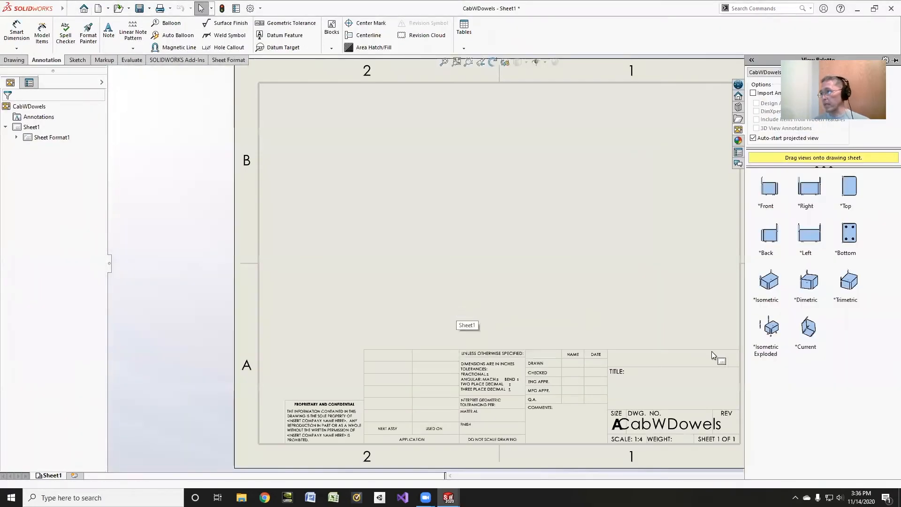
# Step: Place the Isometric Exploded view in the upper-left area of the drawing sheet, displayed with hidden lines removed
pyautogui.moveTo(712, 355)
pyautogui.mouseDown()
pyautogui.moveTo(609, 296)
pyautogui.moveTo(407, 246)
pyautogui.mouseUp()
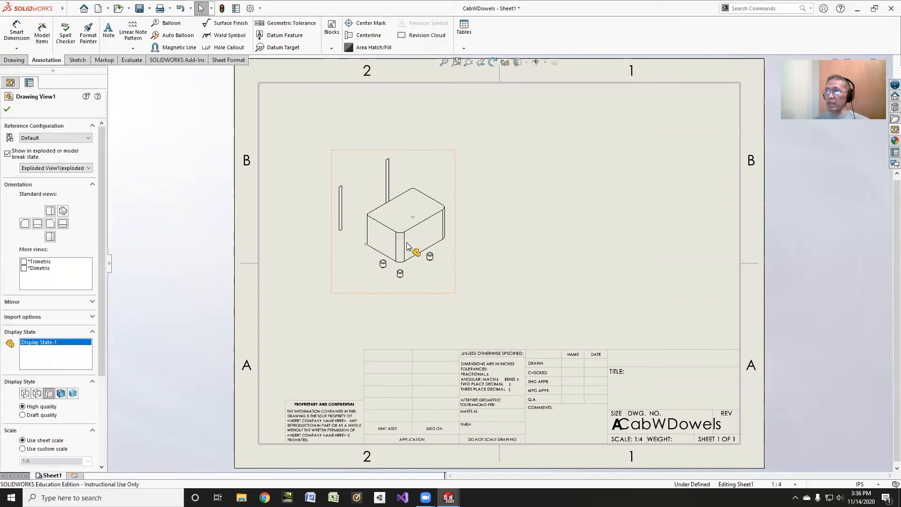
pyautogui.click(37, 394)
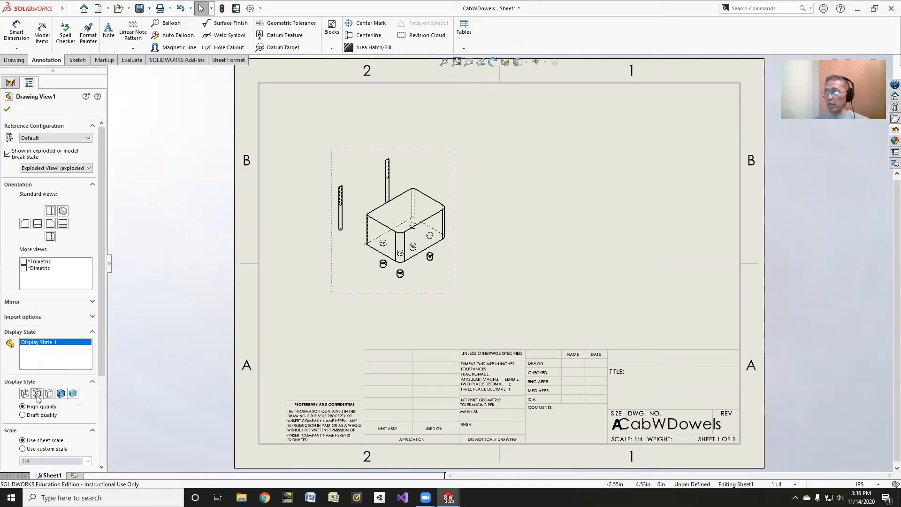
pyautogui.click(53, 394)
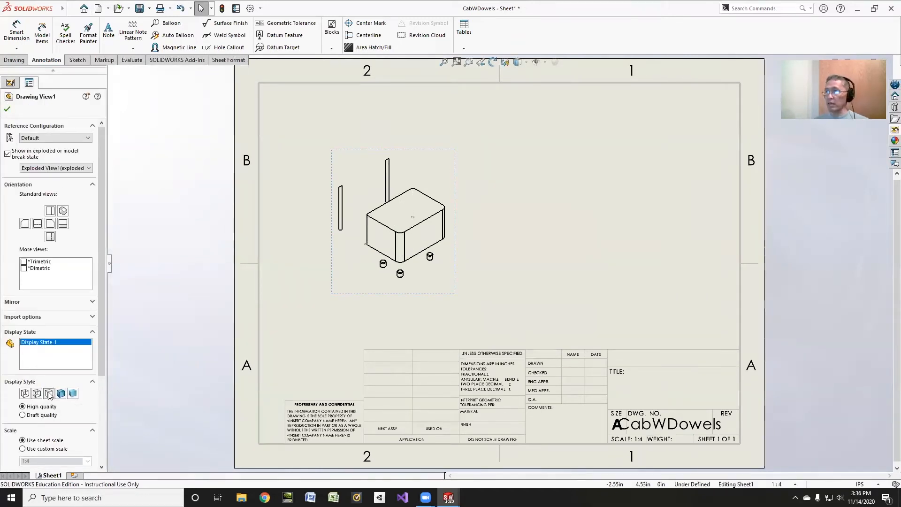
pyautogui.click(7, 109)
# Step: Change the scale of Sheet1 to 1:2 in its sheet properties
pyautogui.rightClick(40, 137)
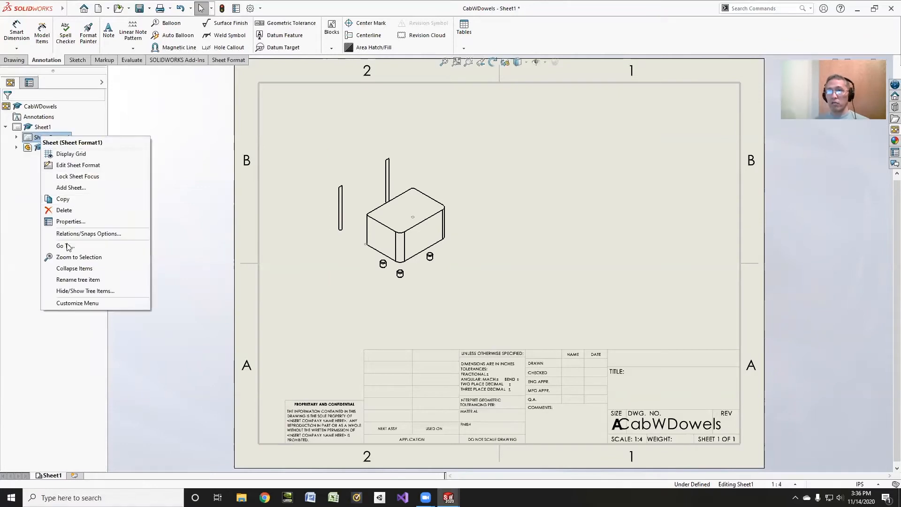
pyautogui.click(52, 223)
pyautogui.write('2')
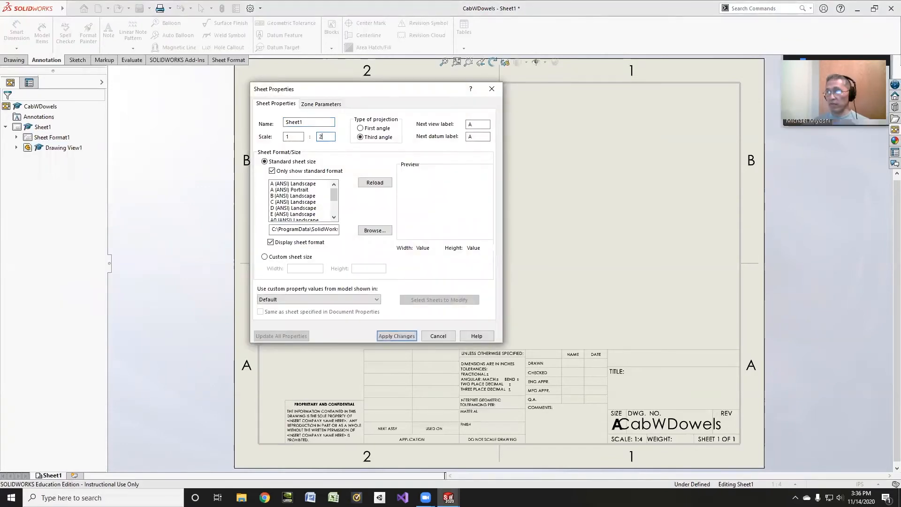
pyautogui.click(396, 335)
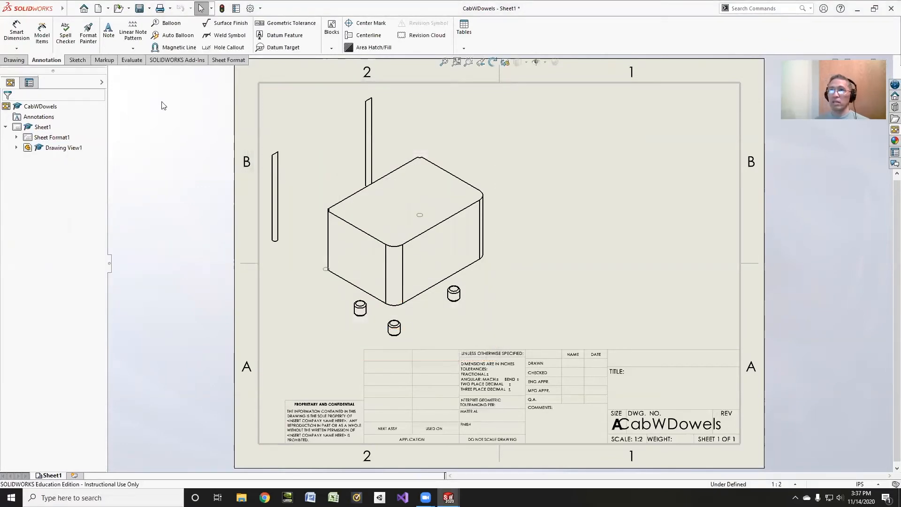
# Step: Insert a top-level bill of materials for the exploded view with the bom-standard template, placing it in the upper-right area of the sheet
pyautogui.click(464, 47)
pyautogui.click(470, 85)
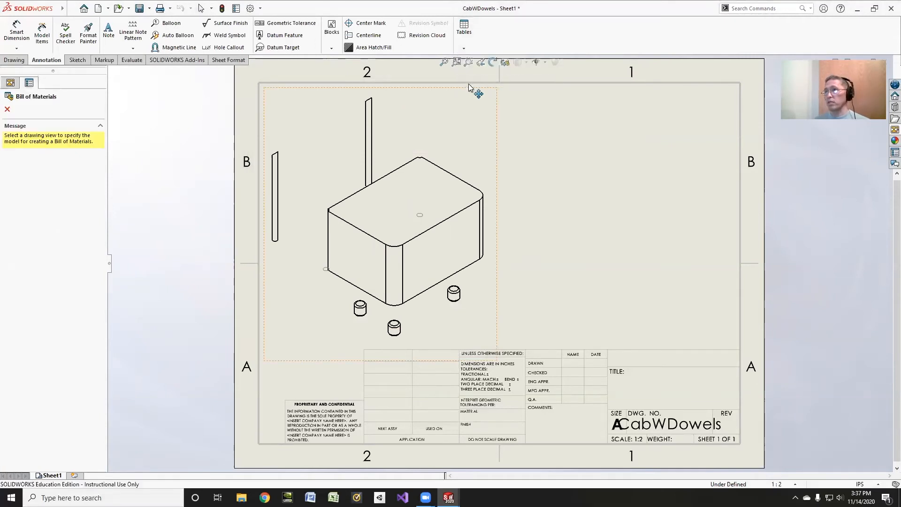
pyautogui.click(493, 169)
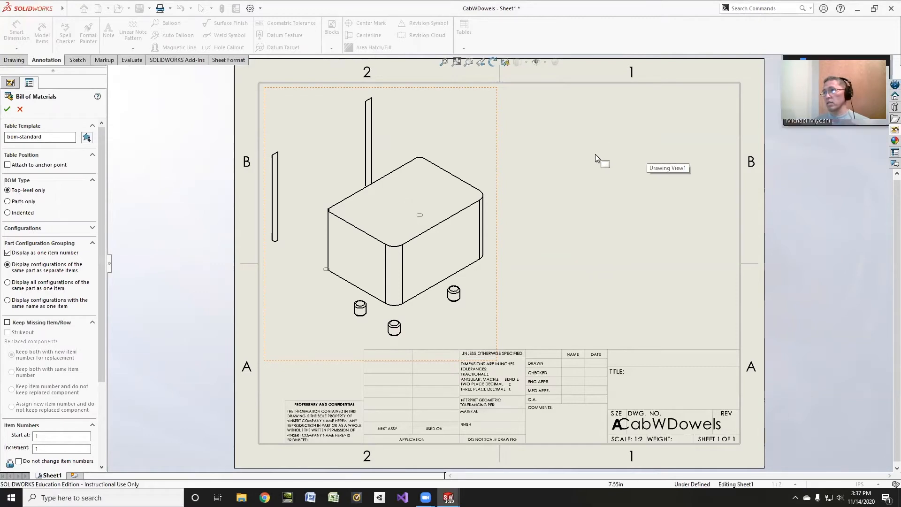
pyautogui.click(7, 109)
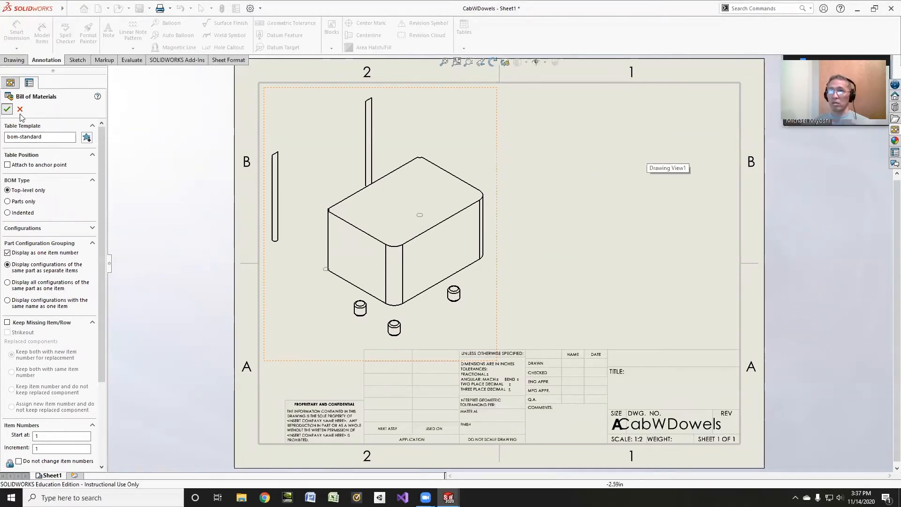
pyautogui.click(412, 111)
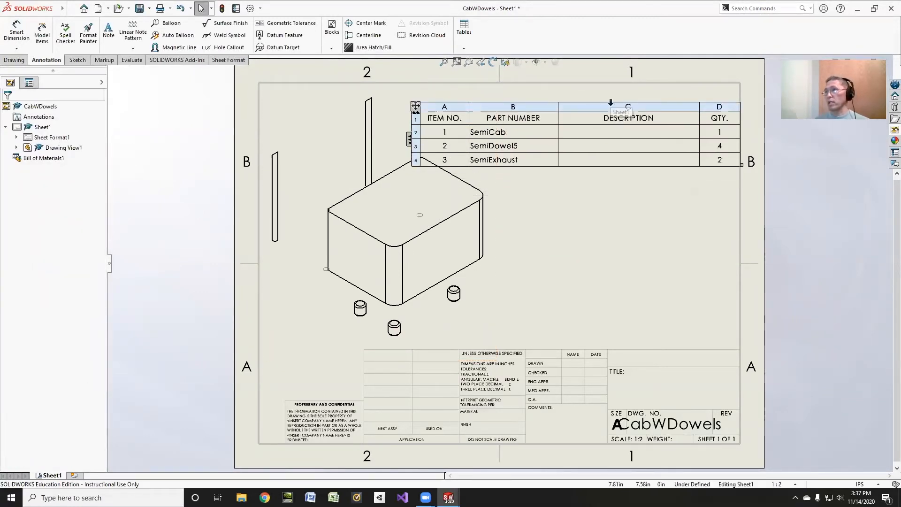
# Step: Delete the DESCRIPTION column from the bill of materials and move the table into the upper-right corner of the sheet border
pyautogui.rightClick(605, 108)
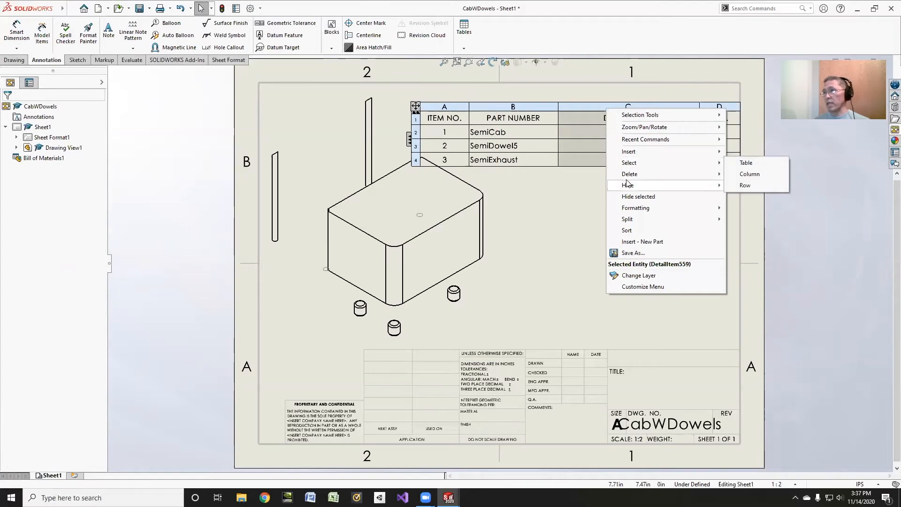
pyautogui.moveTo(713, 174)
pyautogui.click(749, 186)
pyautogui.moveTo(415, 106); pyautogui.dragTo(557, 78)
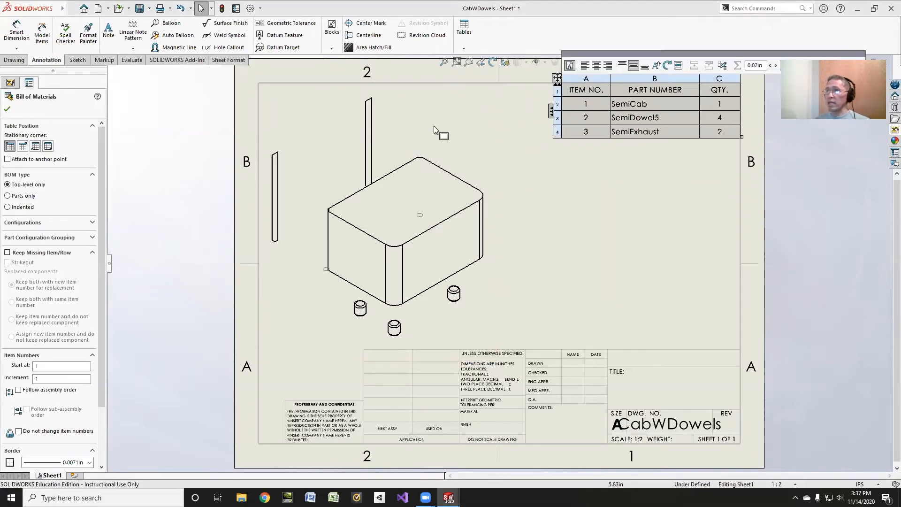
pyautogui.click(7, 109)
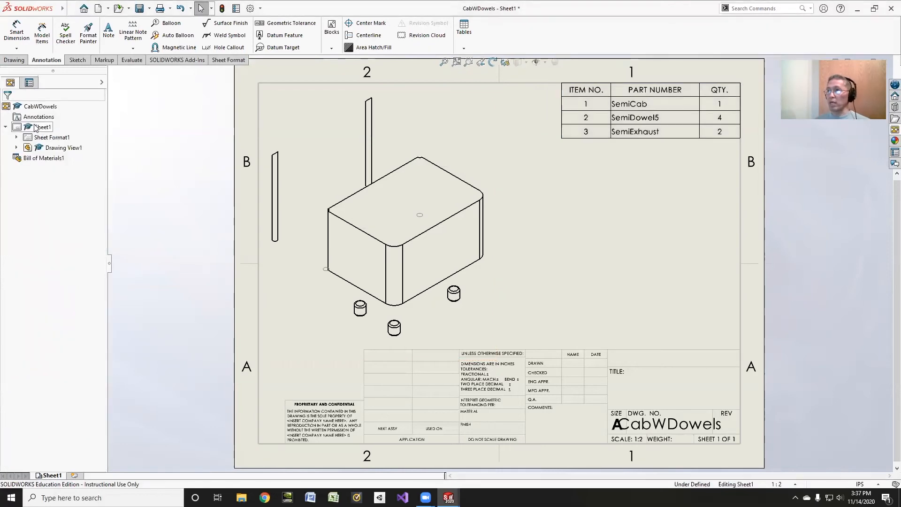
# Step: Add auto balloons to the exploded view and spread the three balloons out into the open space beside the parts
pyautogui.click(173, 35)
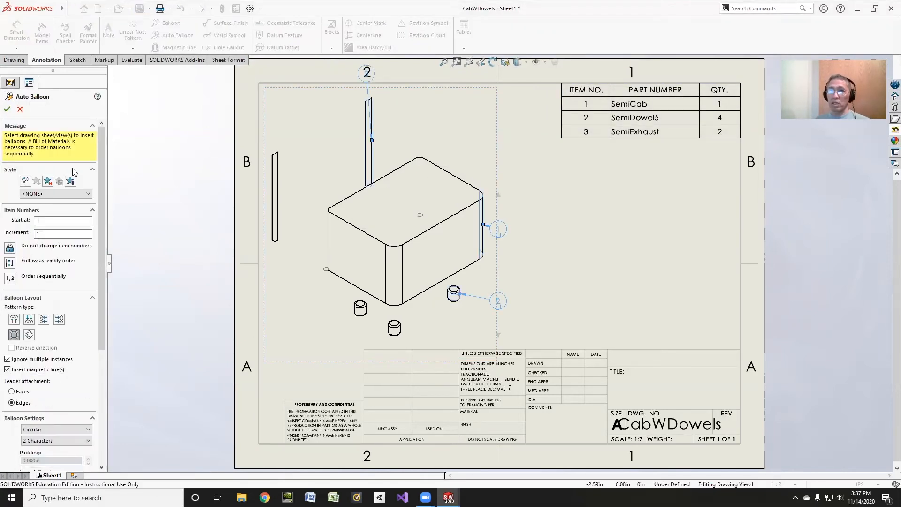
pyautogui.click(6, 109)
pyautogui.moveTo(368, 74); pyautogui.dragTo(469, 114)
pyautogui.moveTo(498, 229); pyautogui.dragTo(543, 199)
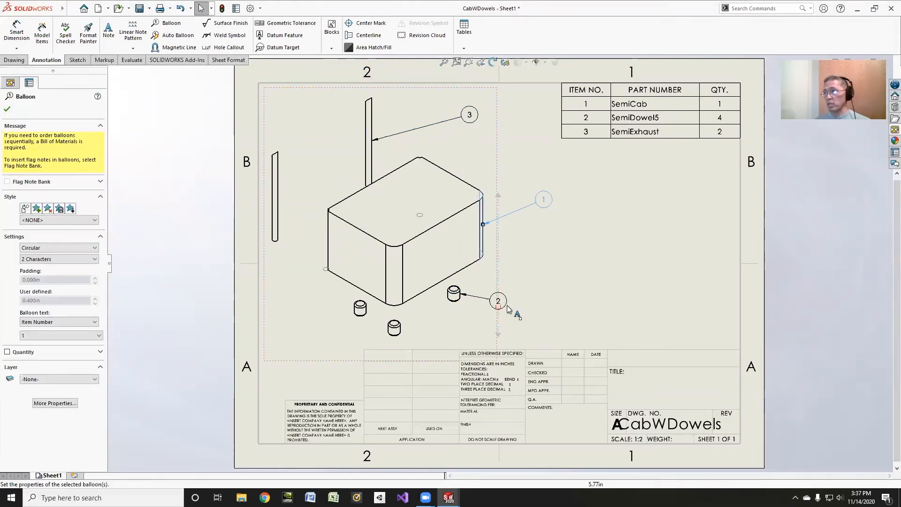
pyautogui.moveTo(498, 301)
pyautogui.mouseDown()
pyautogui.moveTo(550, 280)
pyautogui.moveTo(559, 264)
pyautogui.mouseUp()
# Step: Shift the exploded view with its balloons slightly to the right to center it on the sheet
pyautogui.moveTo(274, 89); pyautogui.dragTo(324, 95)
pyautogui.click(335, 136)
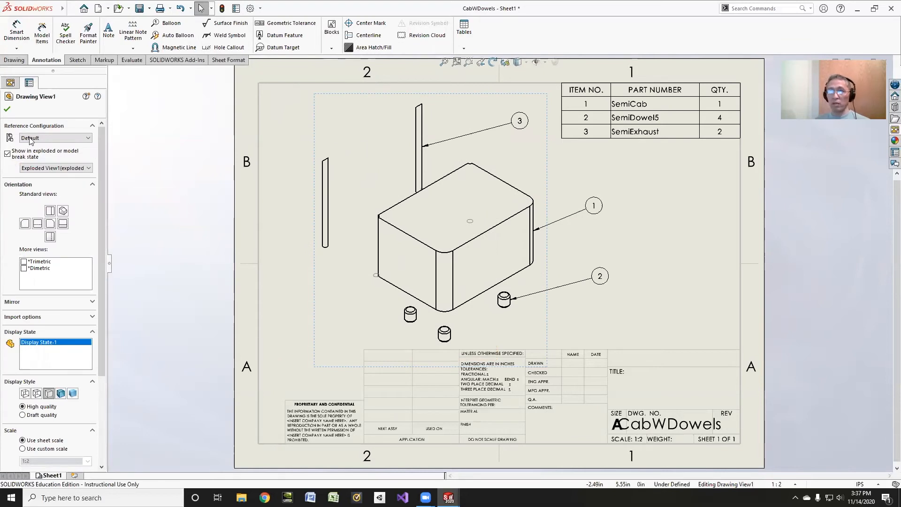
pyautogui.click(7, 109)
# Step: Start editing the sheet format and fill in the drafter's name in the DRAWN row of the title block
pyautogui.scroll(1, 324, 331)
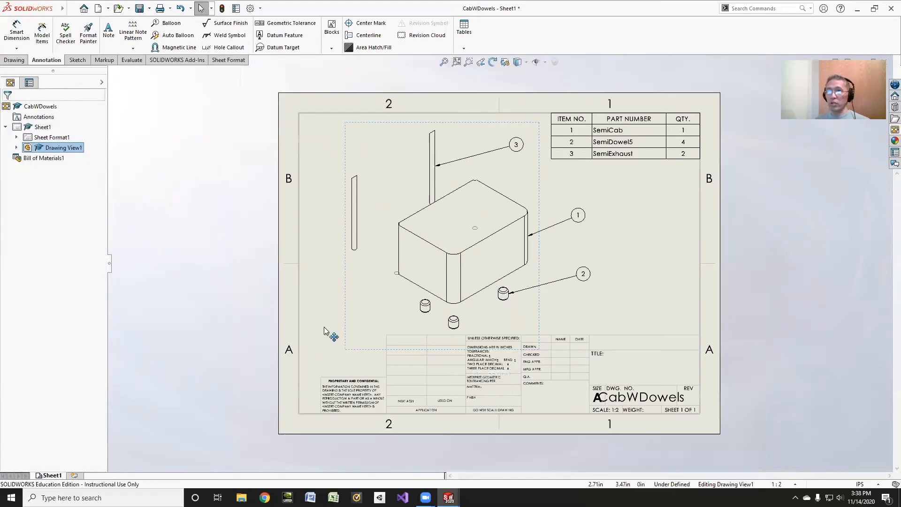
pyautogui.rightClick(43, 140)
pyautogui.click(72, 166)
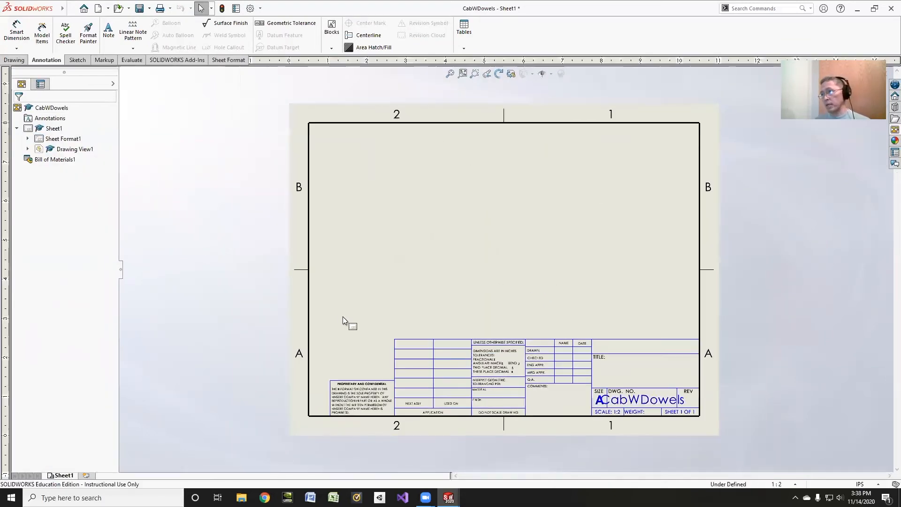
pyautogui.doubleClick(564, 354)
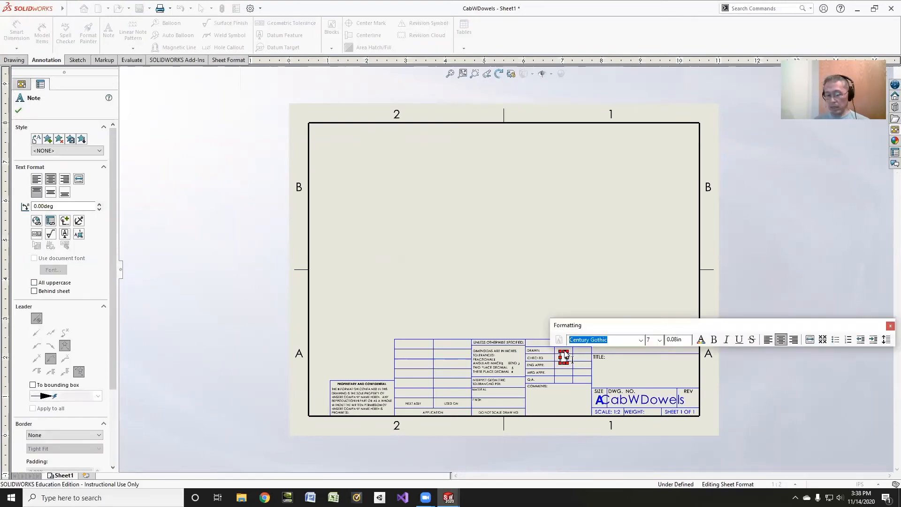
pyautogui.press('Escape')
pyautogui.doubleClick(565, 354)
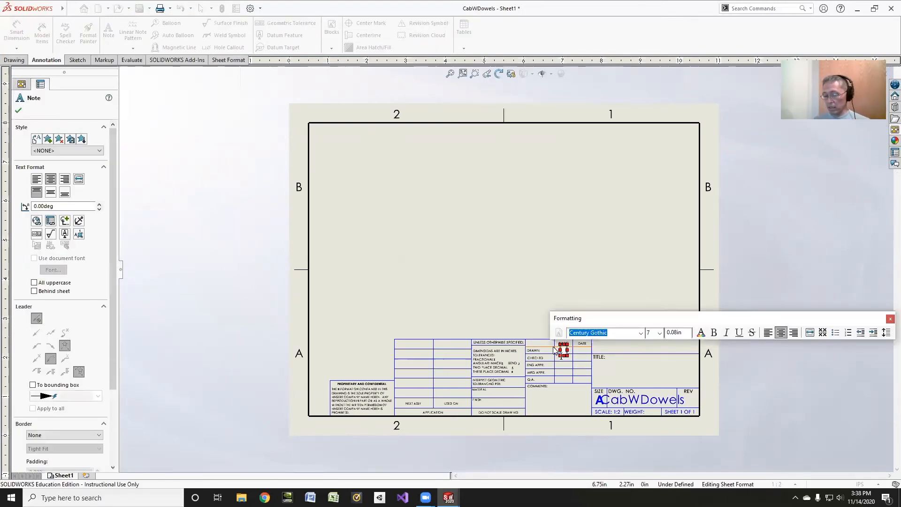
pyautogui.press('Escape')
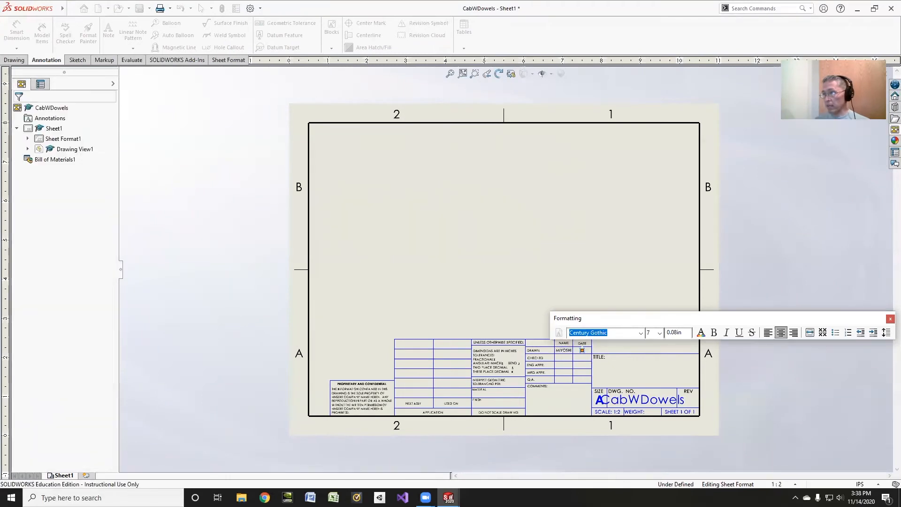
# Step: Enter the date 11/14/20 in the DRAWN row of the title block
pyautogui.click(583, 353)
pyautogui.doubleClick(583, 352)
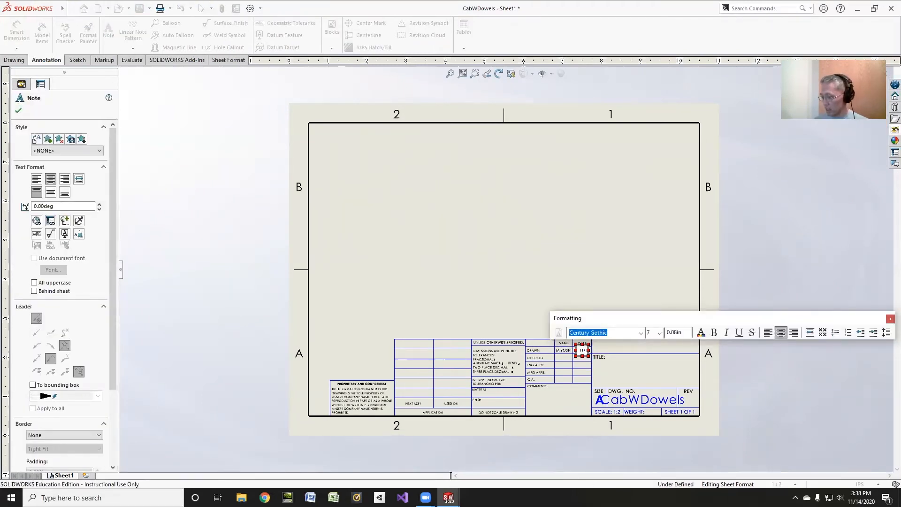
pyautogui.click(636, 344)
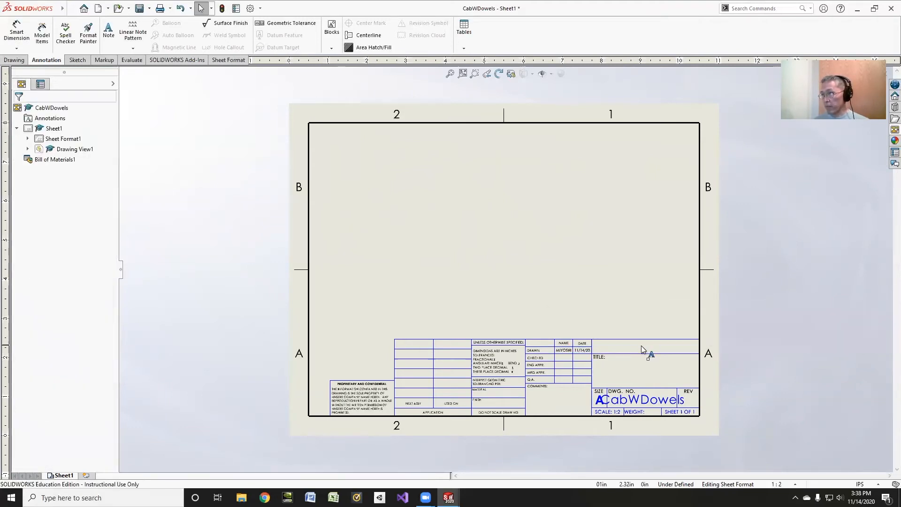
# Step: Enter the company name in the title block cell above TITLE and reduce its font size to fit the cell
pyautogui.doubleClick(635, 350)
pyautogui.write('DESIGN WITH MIYOSHI')
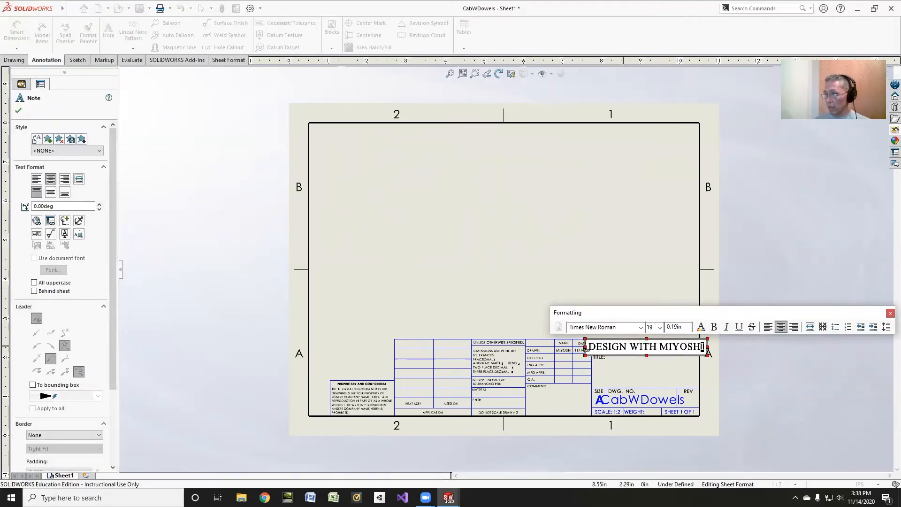
pyautogui.moveTo(703, 347); pyautogui.dragTo(545, 324)
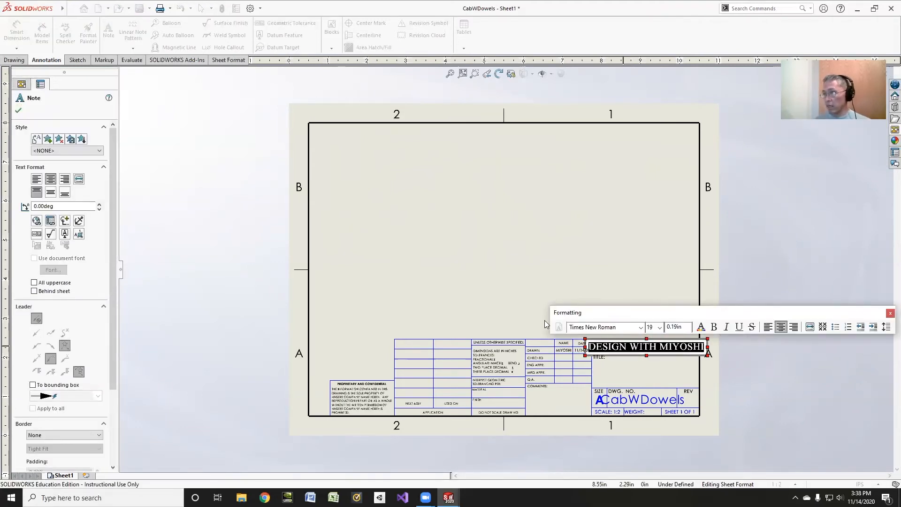
pyautogui.click(660, 327)
pyautogui.click(650, 375)
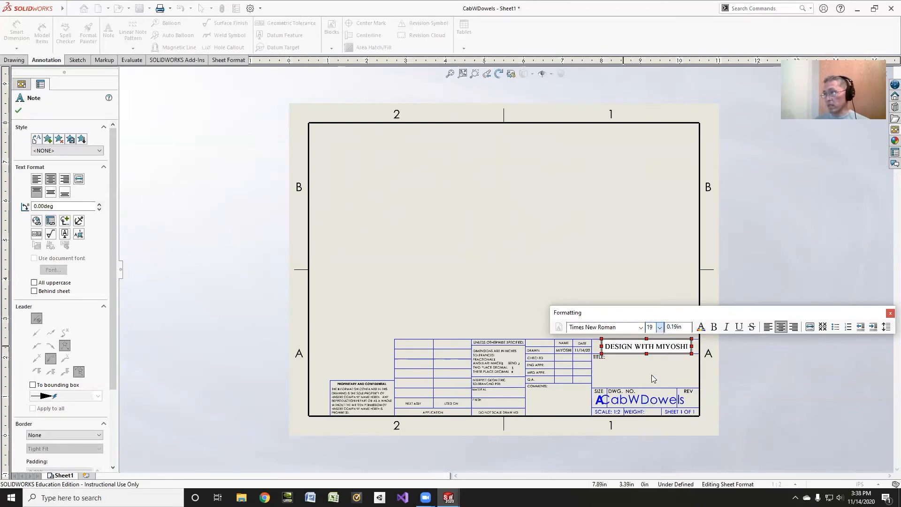
# Step: Fill in the title block's title on two lines as SEMI CAB and SUBASSEMBLY
pyautogui.click(644, 374)
pyautogui.click(644, 374)
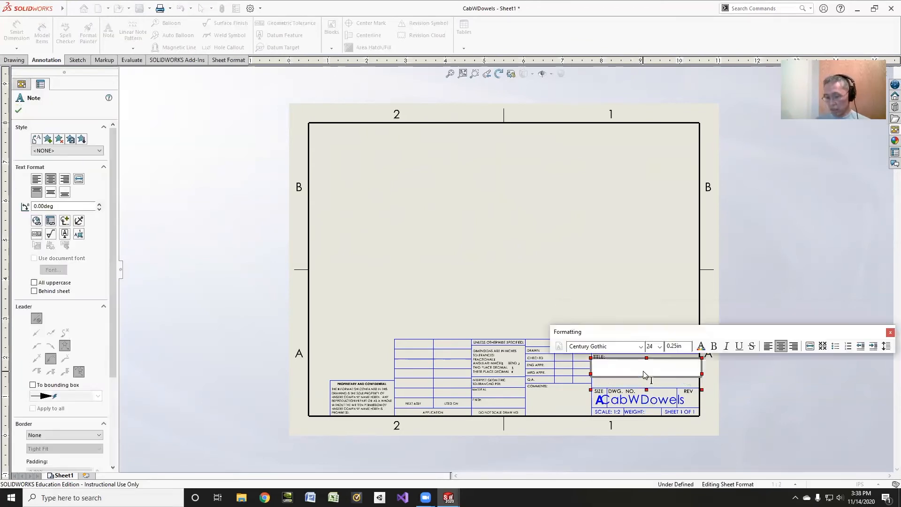
pyautogui.write('SEMI ')
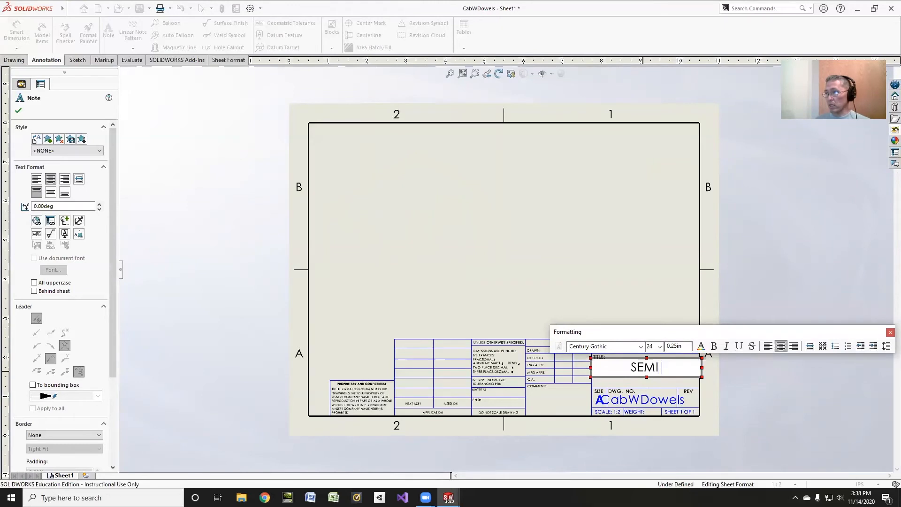
pyautogui.write('CAB')
pyautogui.press('Return')
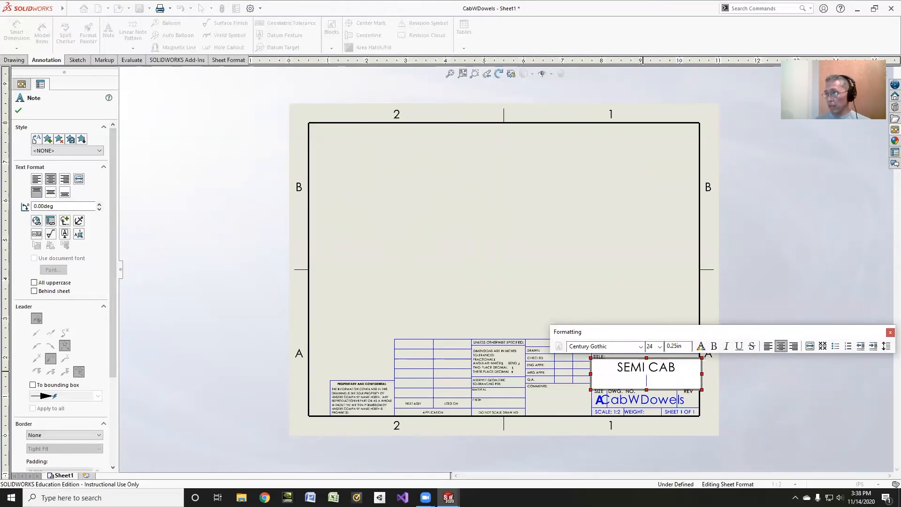
pyautogui.write('SUBASSEMBLY')
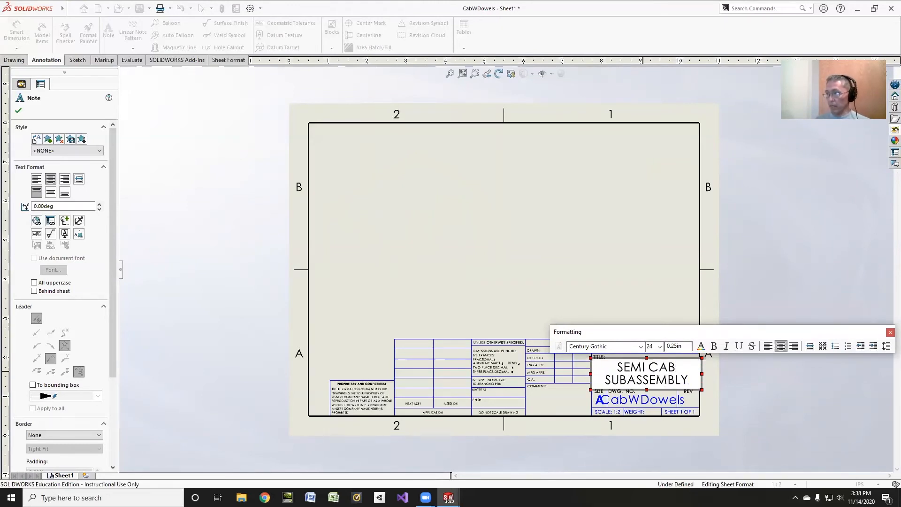
pyautogui.click(523, 237)
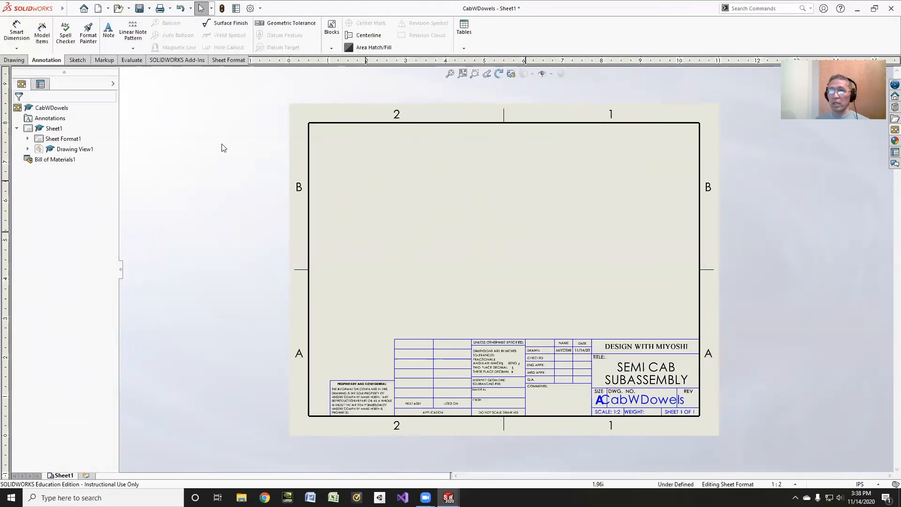
# Step: Return from the sheet format to editing the sheet and save the drawing as CabWDowels.SLDDRW
pyautogui.rightClick(73, 141)
pyautogui.click(100, 190)
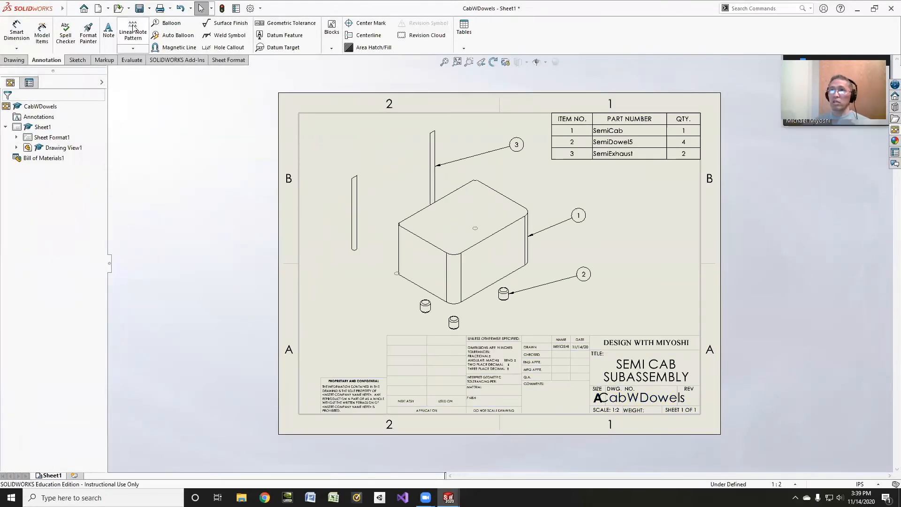
pyautogui.click(140, 8)
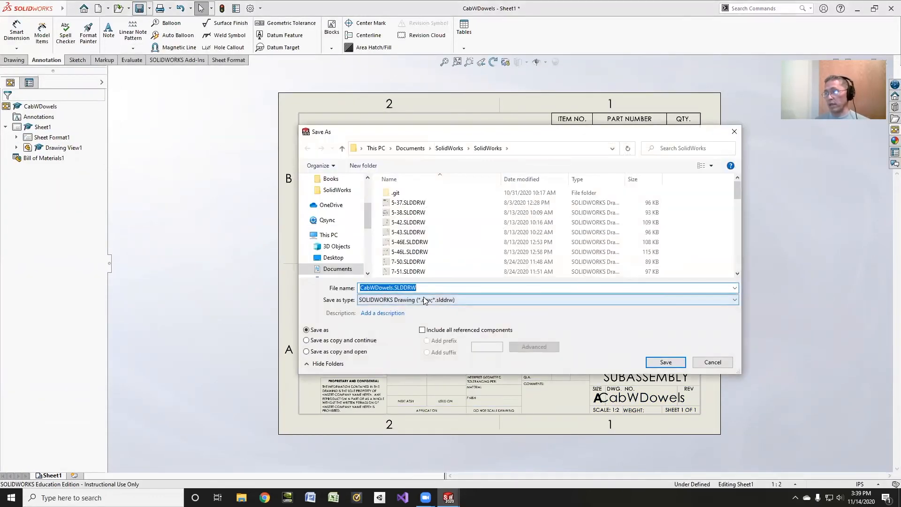
pyautogui.click(659, 361)
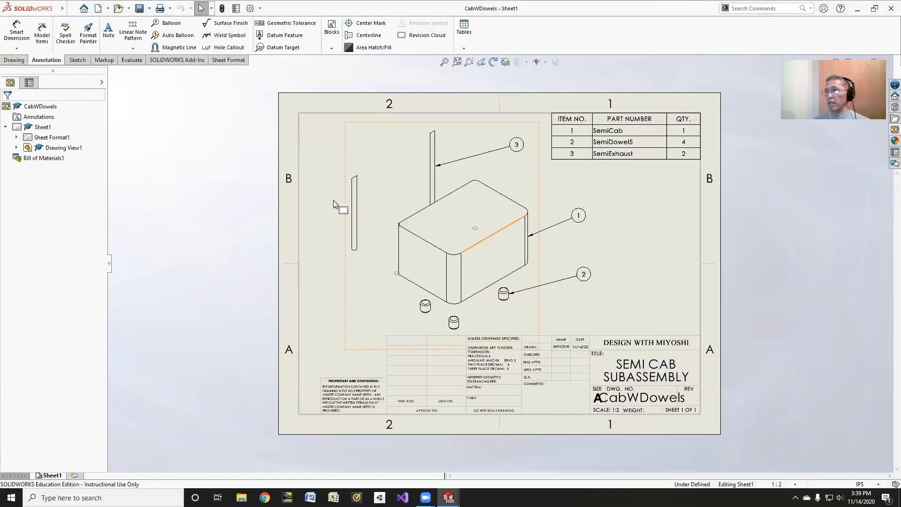
# Step: Save a copy of the drawing in Adobe Portable Document Format as CabWDowels.pdf
pyautogui.click(149, 8)
pyautogui.click(160, 34)
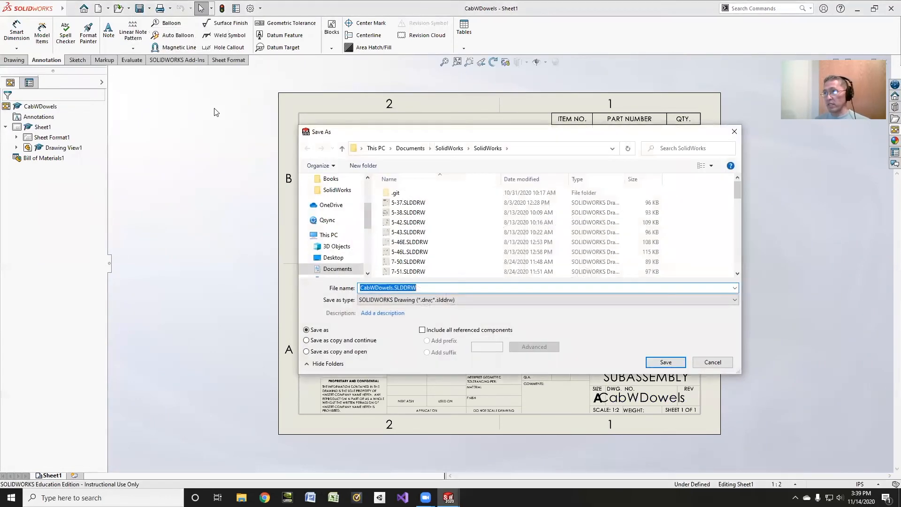
pyautogui.click(516, 299)
pyautogui.click(422, 327)
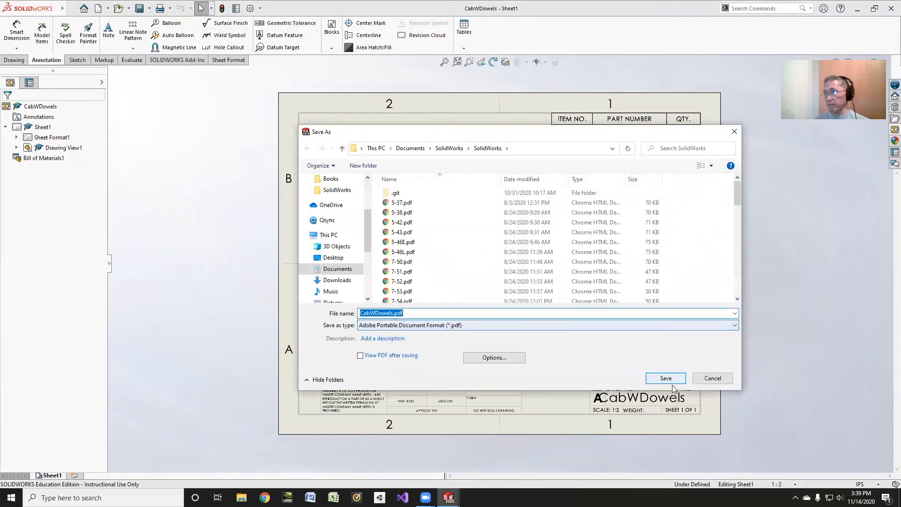
pyautogui.click(670, 378)
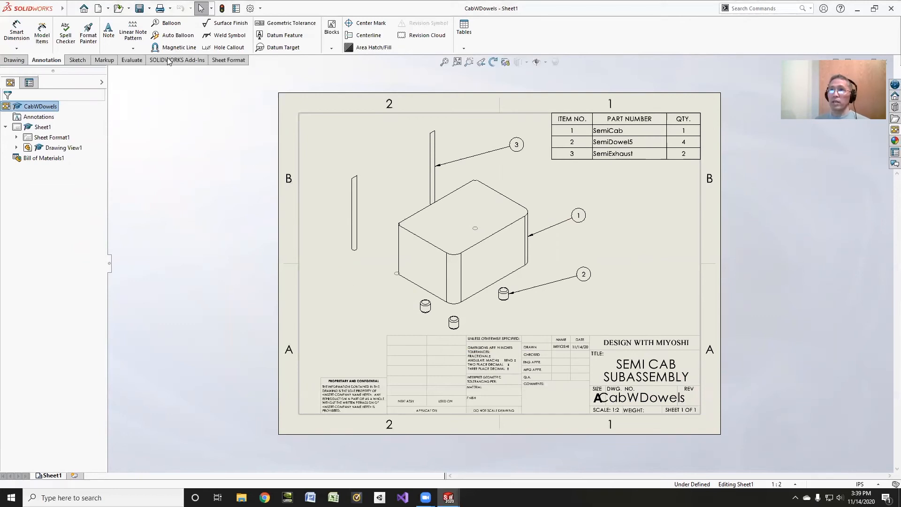
pyautogui.click(117, 8)
pyautogui.moveTo(612, 194); pyautogui.dragTo(593, 256)
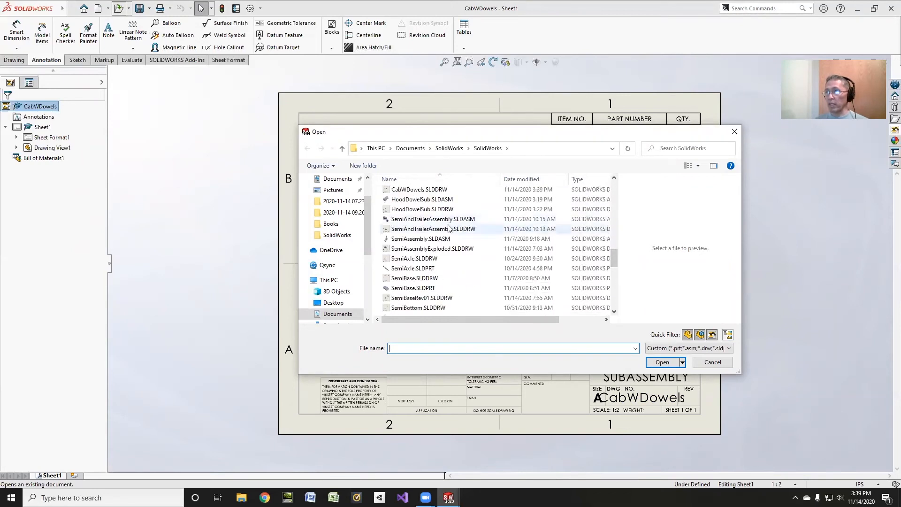
pyautogui.click(401, 219)
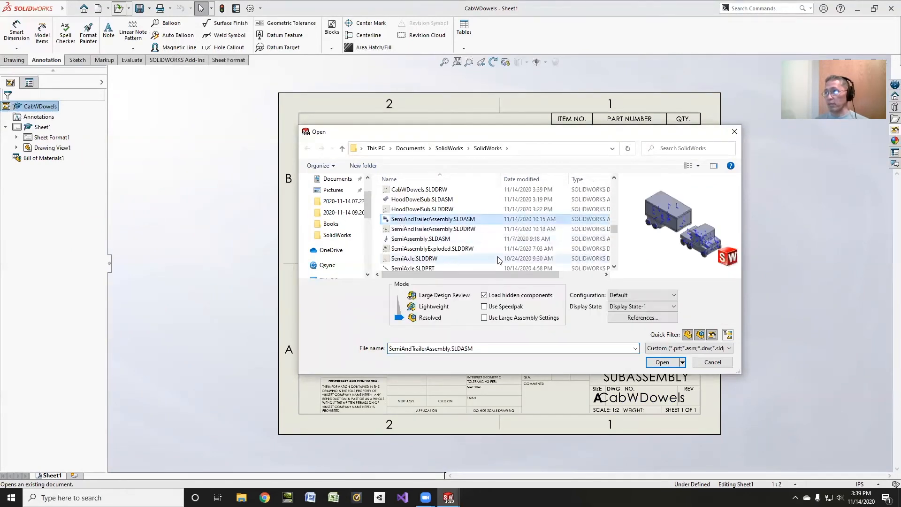
pyautogui.click(701, 362)
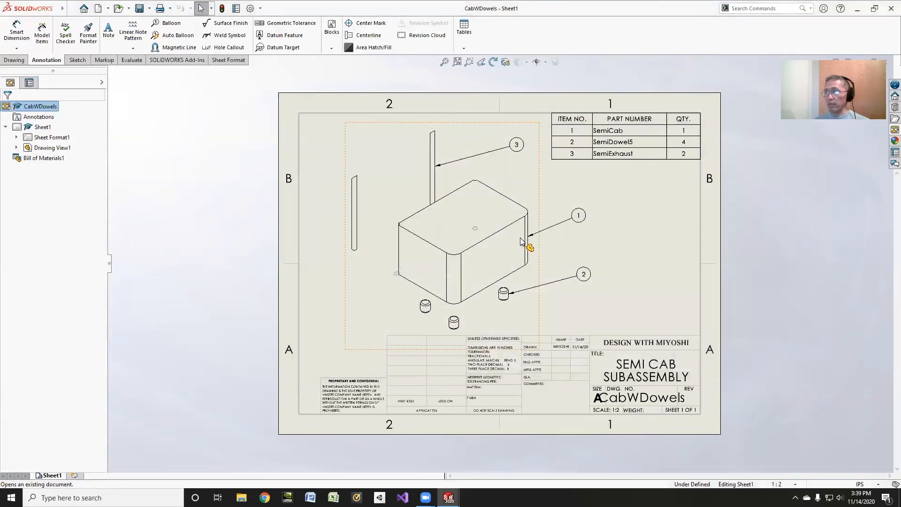
# Step: Open the SemiAssembly.SLDASM assembly and rebuild it with its updated components
pyautogui.click(119, 8)
pyautogui.scroll(-15, 430, 304)
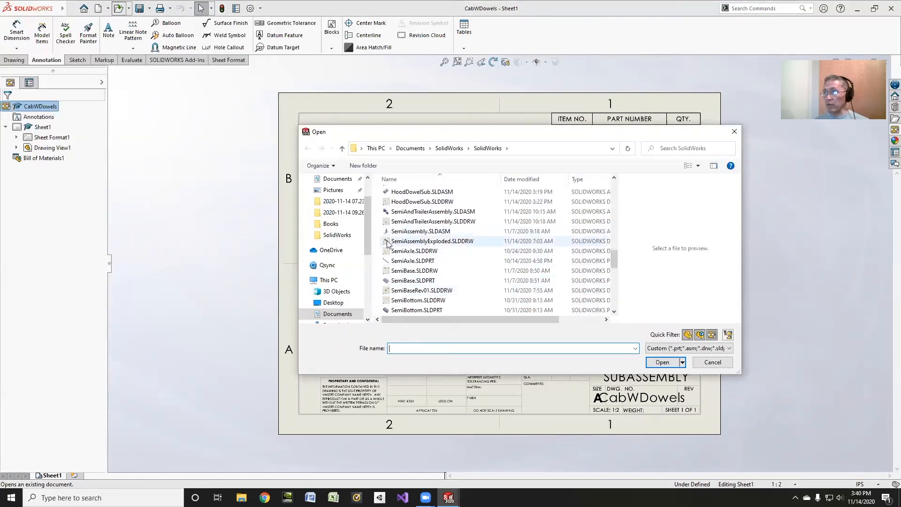
pyautogui.click(388, 231)
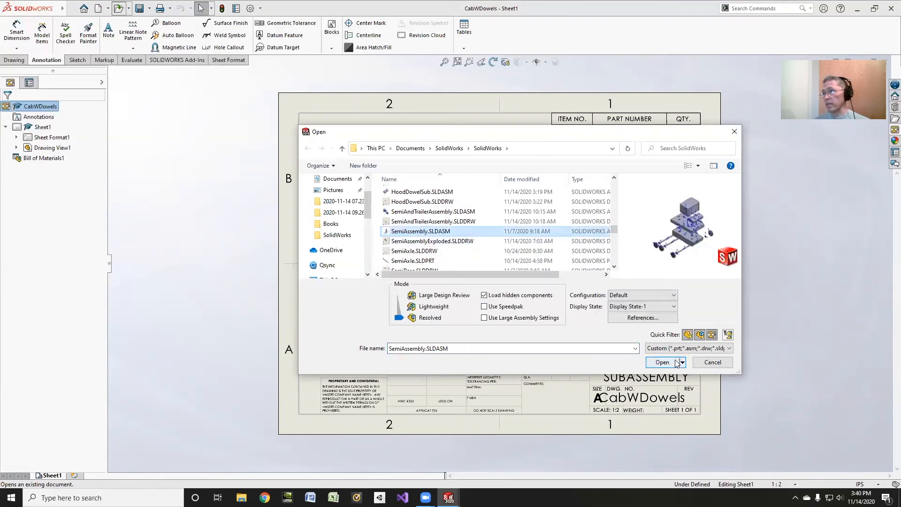
pyautogui.click(676, 362)
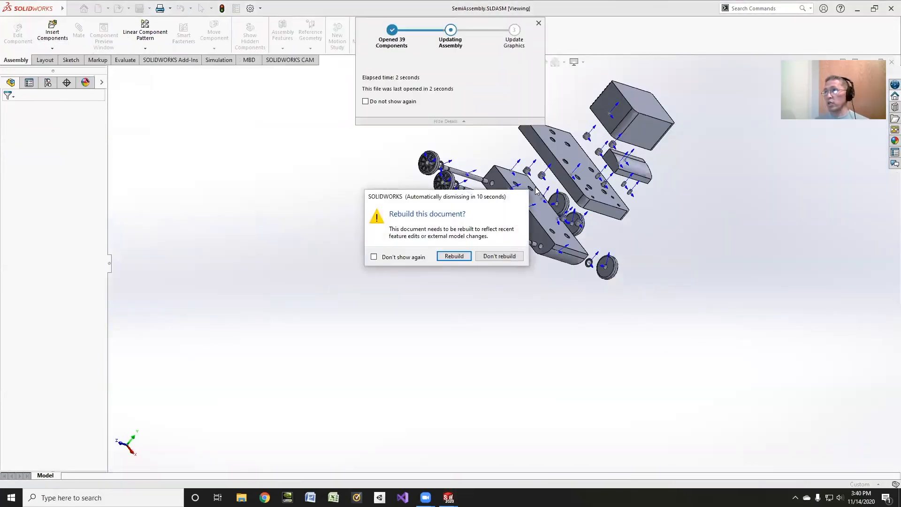
pyautogui.click(453, 256)
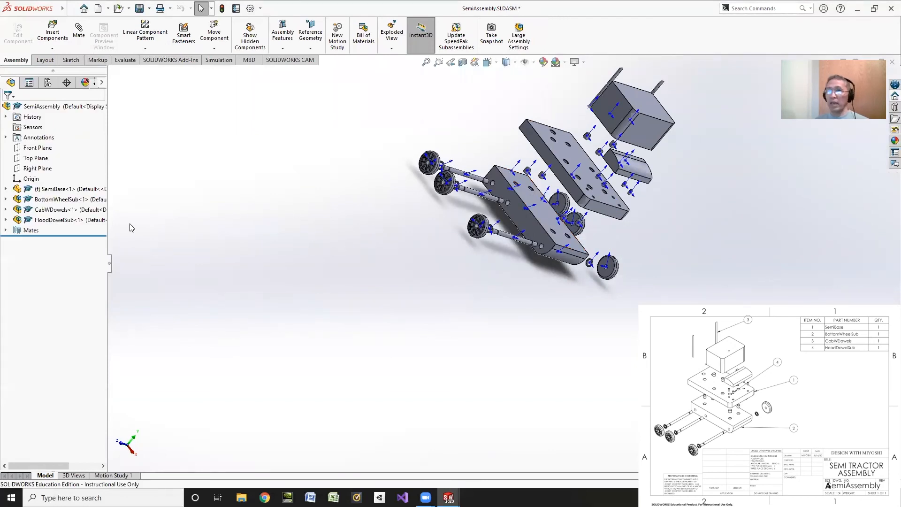
# Step: Start an exploded view, cancel it, and close the SemiAssembly document without saving its changes
pyautogui.click(391, 37)
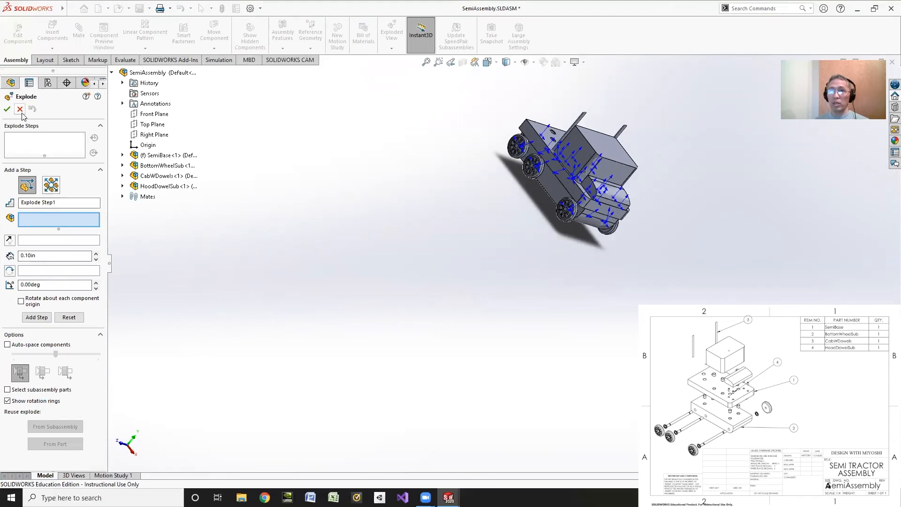
pyautogui.click(20, 109)
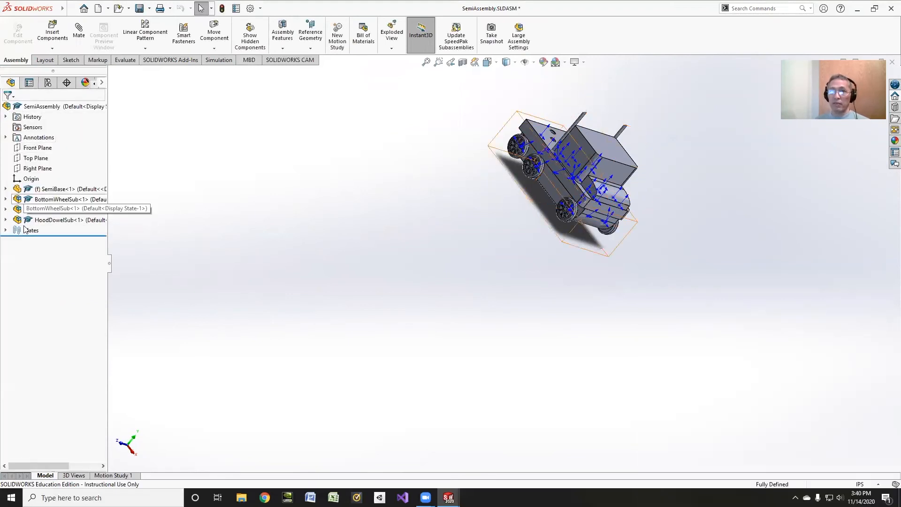
pyautogui.moveTo(33, 8)
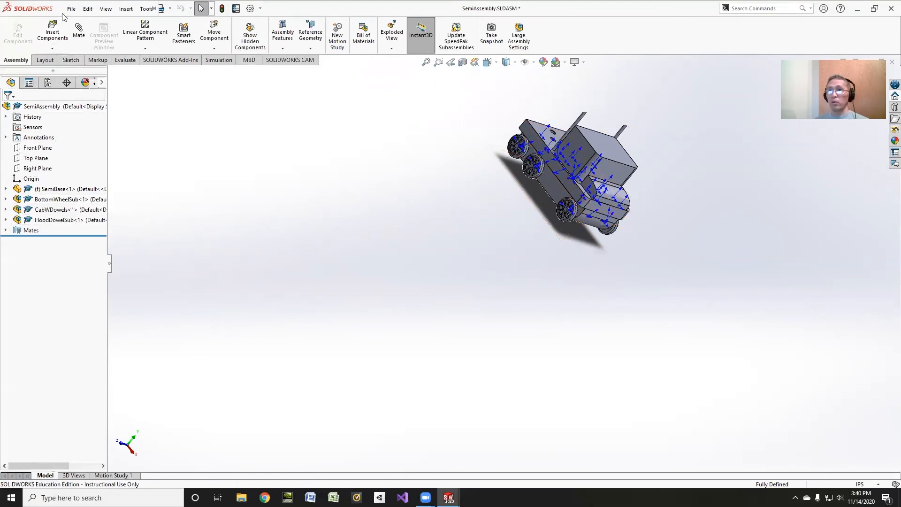
pyautogui.click(70, 9)
pyautogui.click(83, 71)
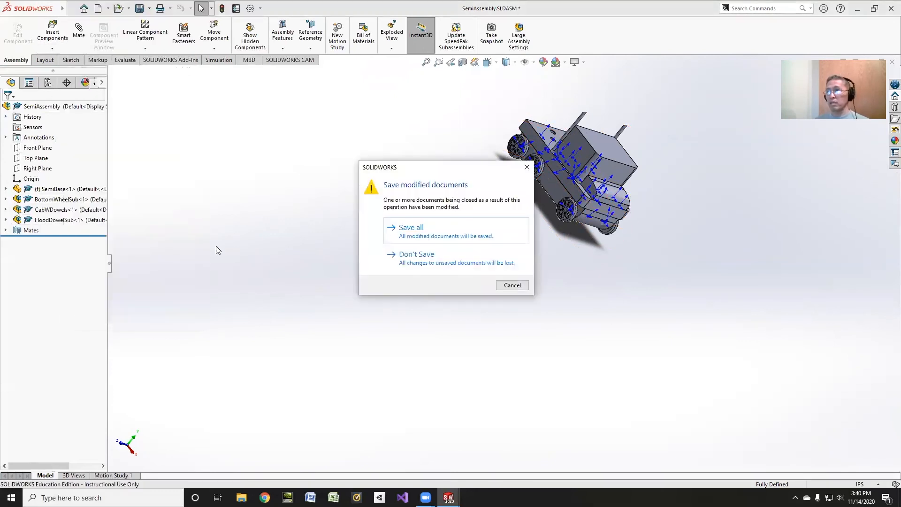
pyautogui.click(411, 263)
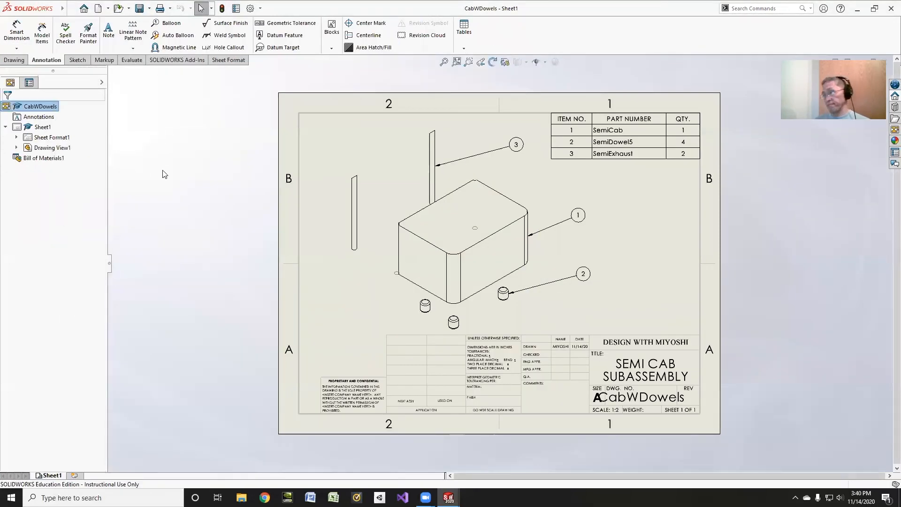
# Step: Open SemiAssembly.SLDASM again, rebuild it to take in the changed cab subassembly, and save it
pyautogui.click(71, 8)
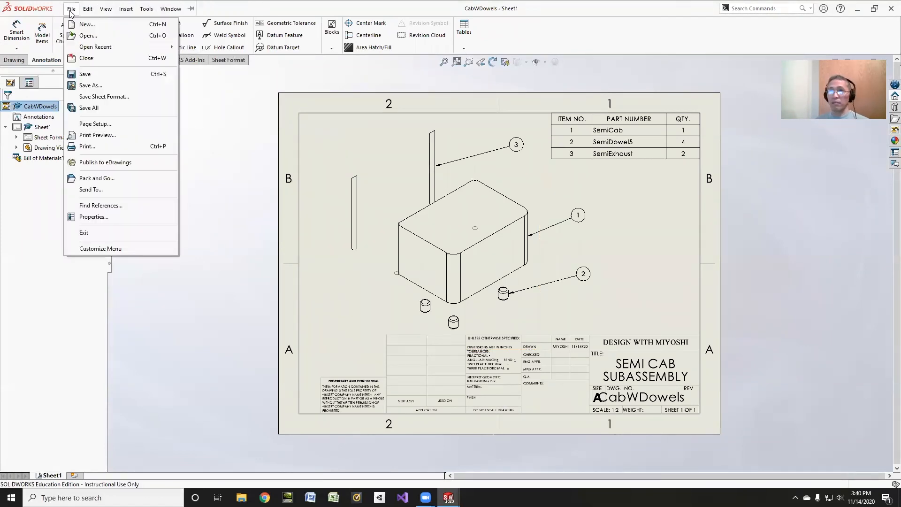
pyautogui.click(87, 35)
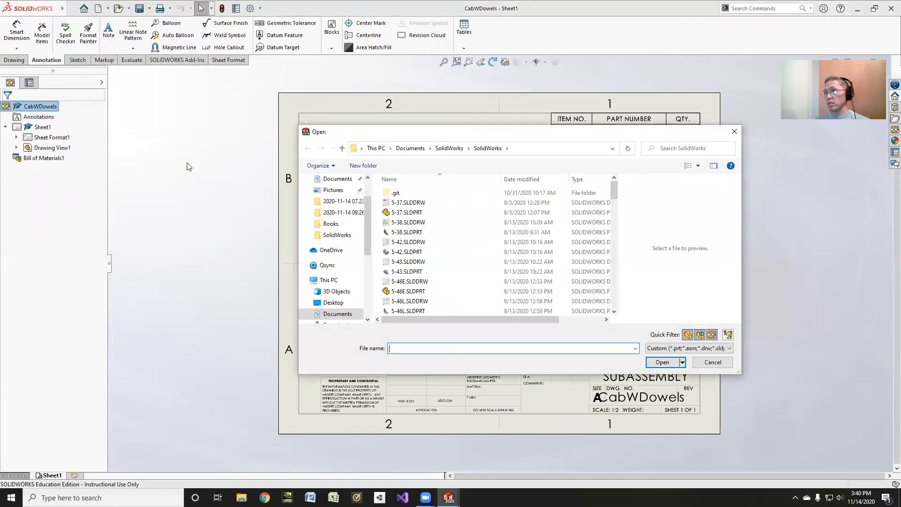
pyautogui.scroll(-10, 417, 277)
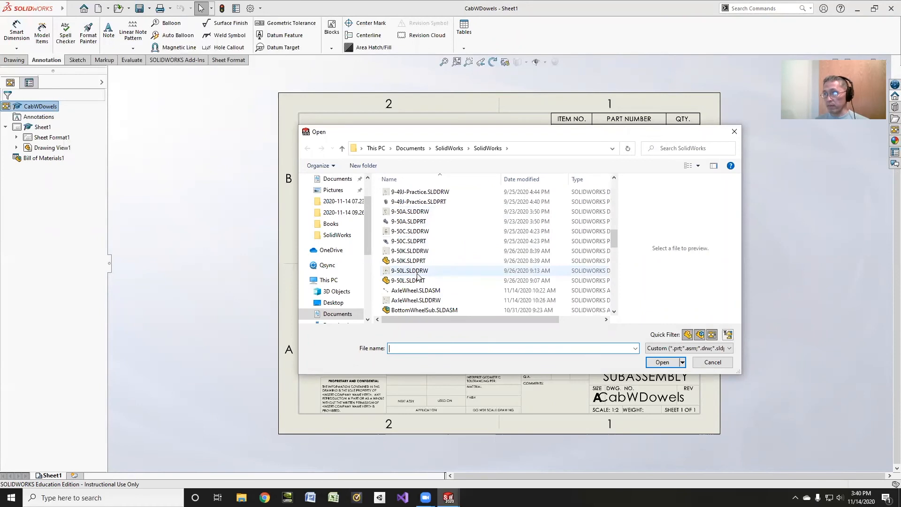
pyautogui.scroll(-4, 417, 277)
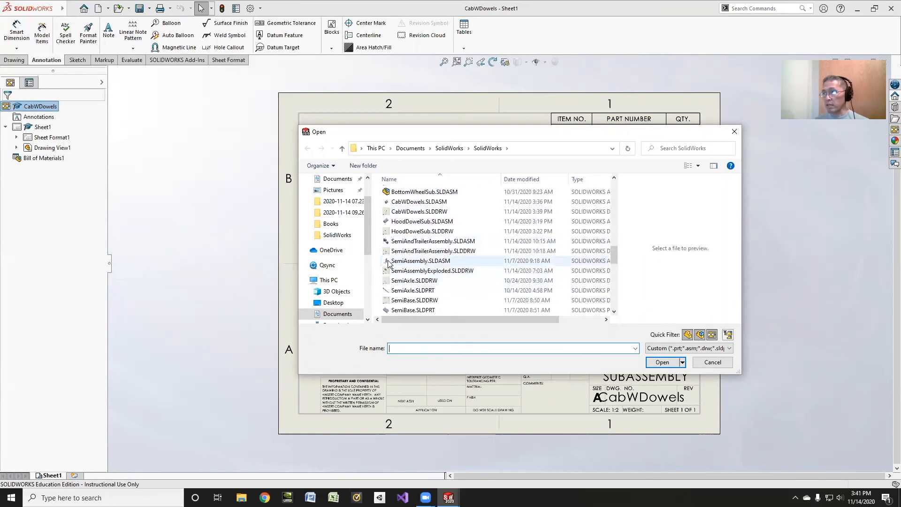
pyautogui.click(420, 261)
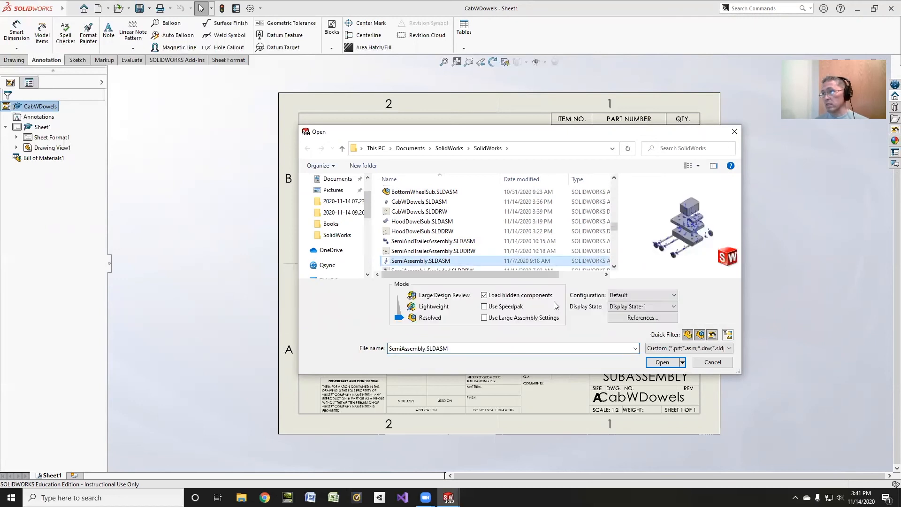
pyautogui.click(666, 373)
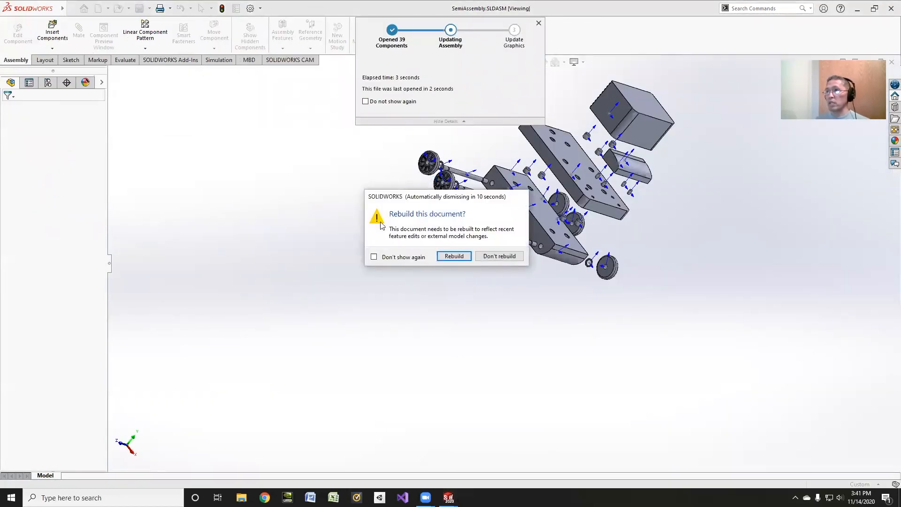
pyautogui.click(447, 256)
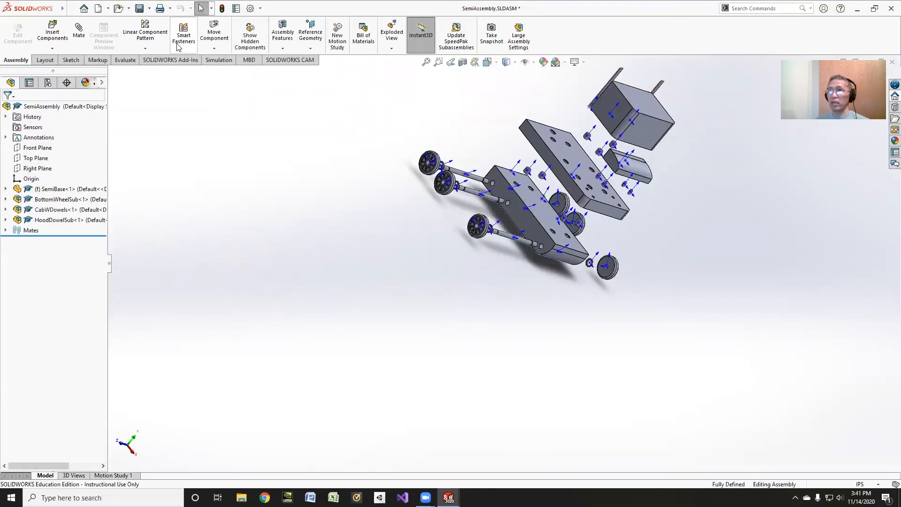
pyautogui.click(139, 10)
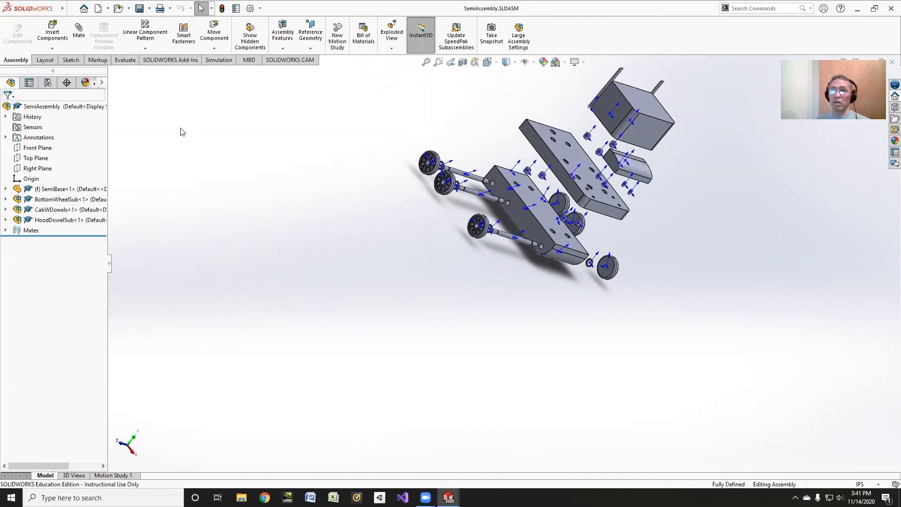
# Step: Open SemiAndTrailerAssembly.SLDASM, rebuild it to bring in the updated semi tractor, and save it
pyautogui.click(65, 11)
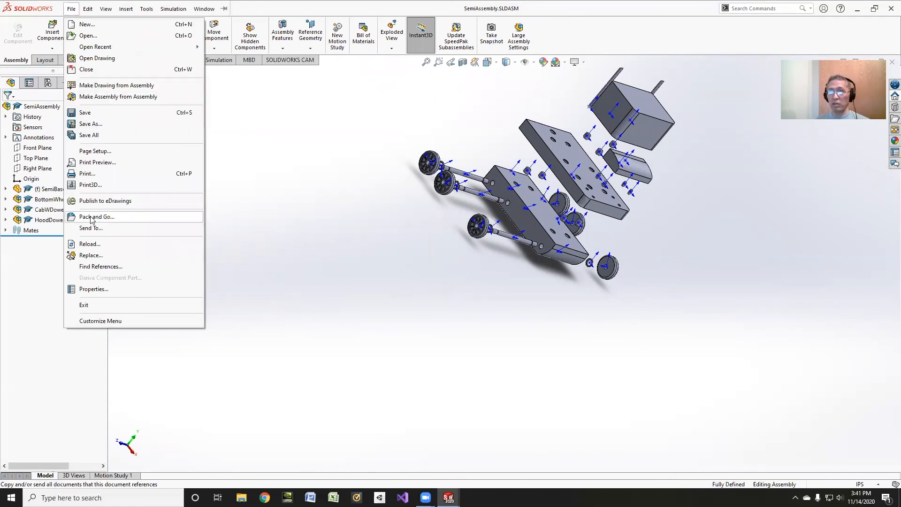
pyautogui.press('Escape')
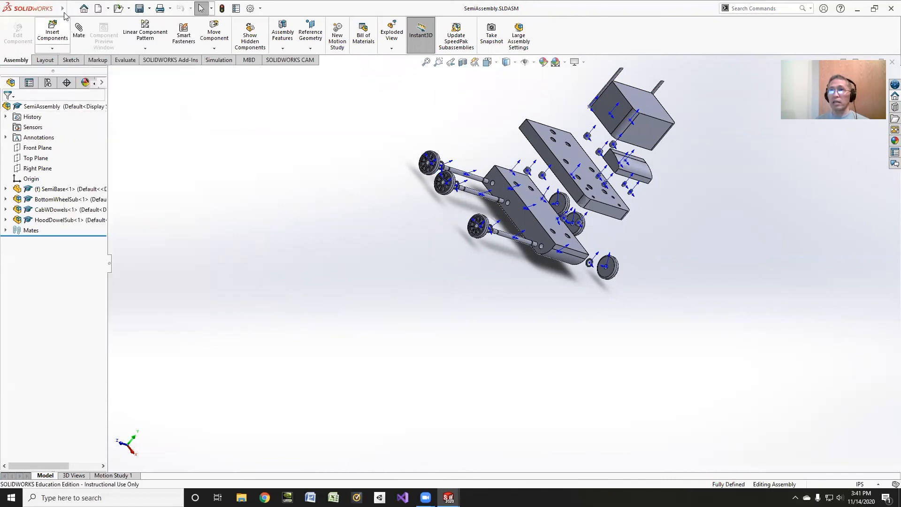
pyautogui.click(72, 10)
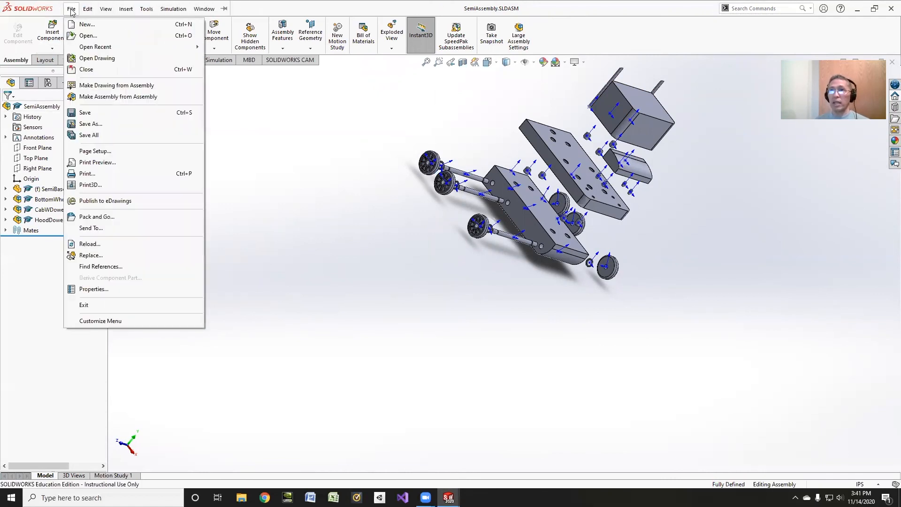
pyautogui.click(88, 36)
pyautogui.scroll(-6, 445, 274)
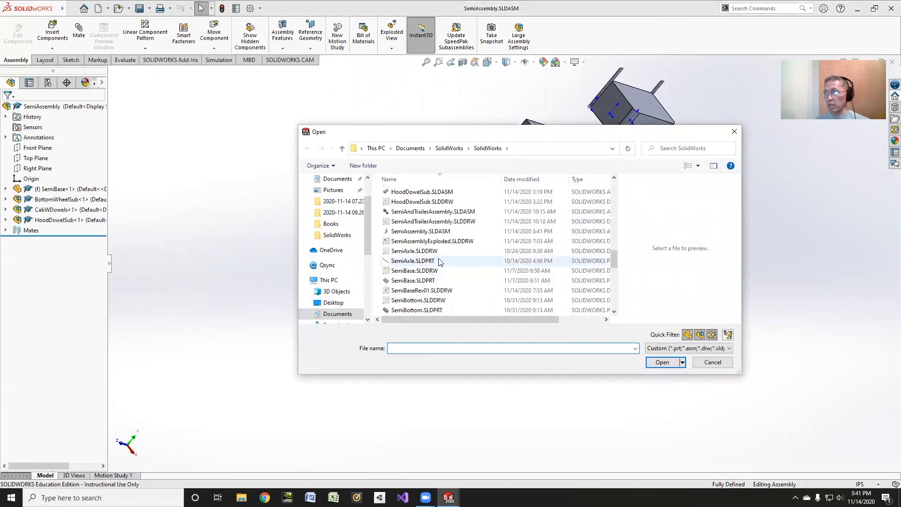
pyautogui.click(422, 211)
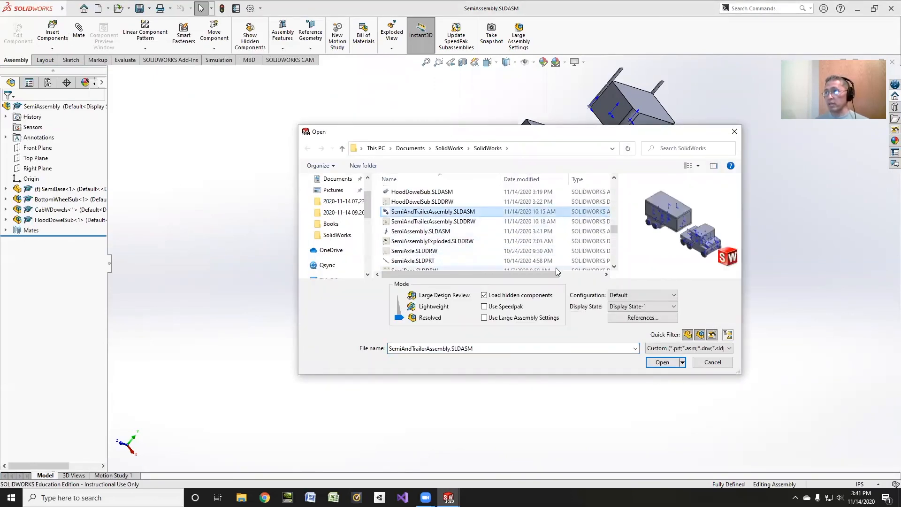
pyautogui.click(662, 361)
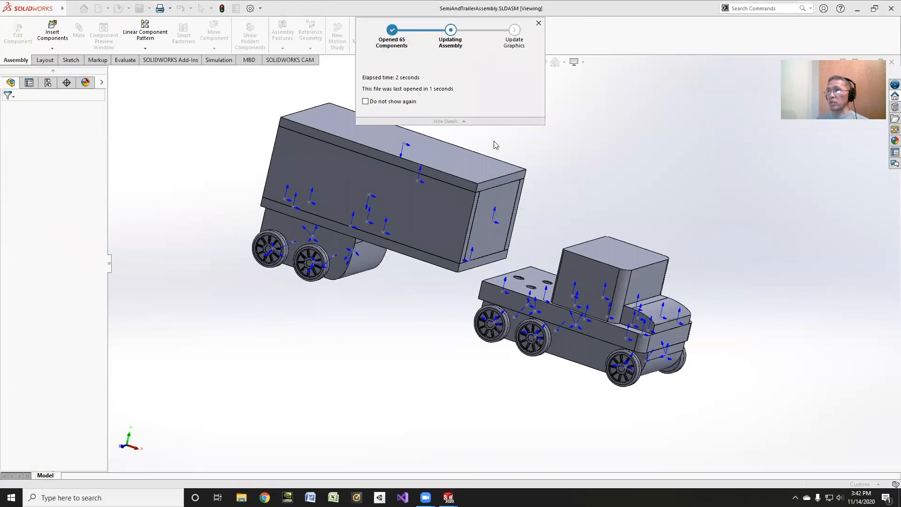
pyautogui.click(459, 256)
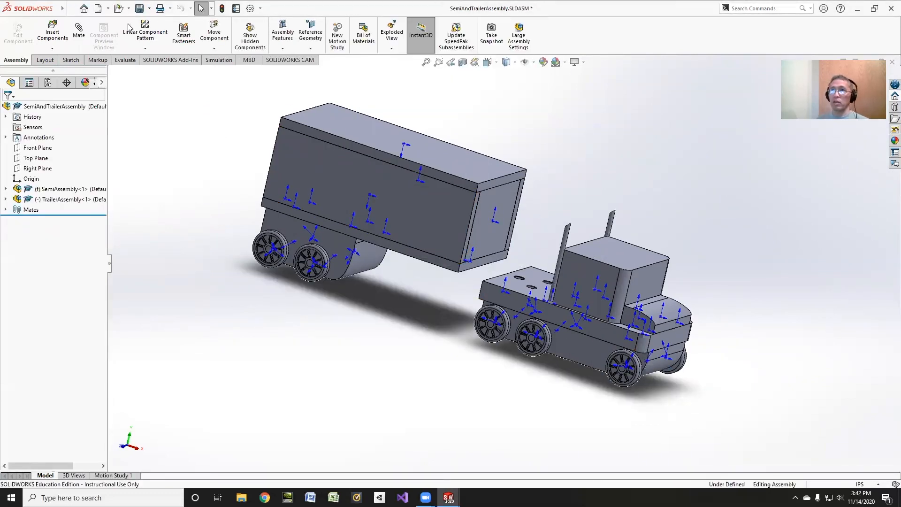
pyautogui.click(71, 9)
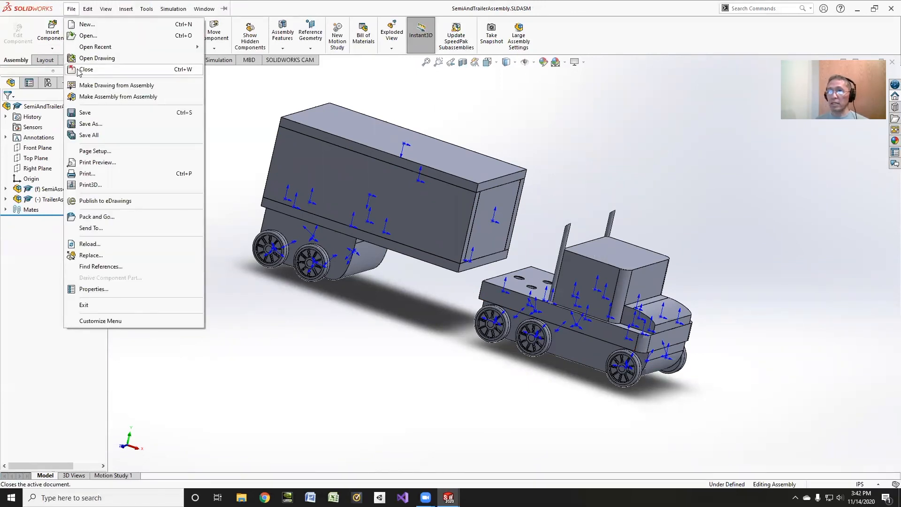
pyautogui.click(223, 103)
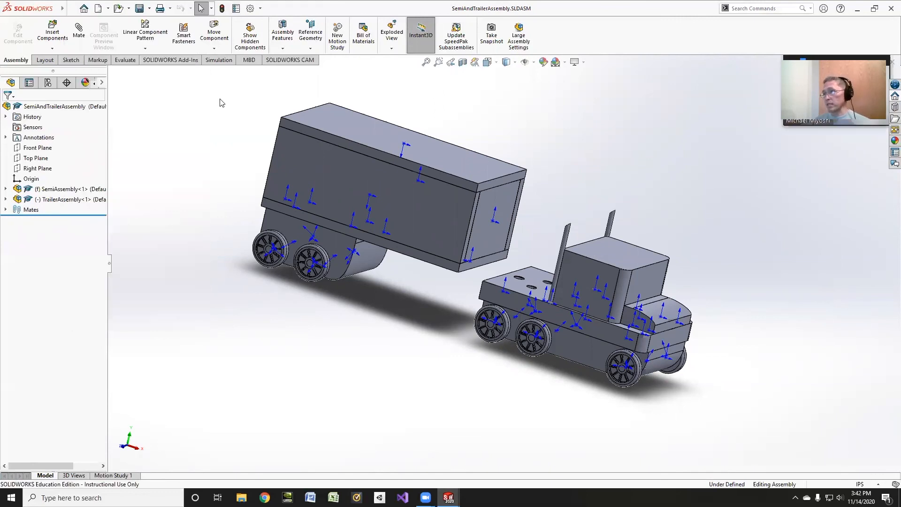